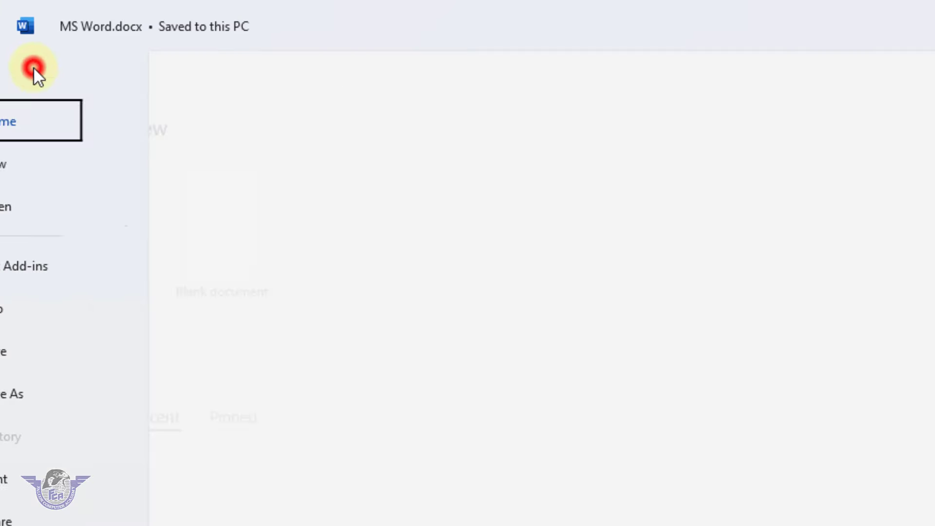
- Create a new blank document and close the Clipboard pane
click(71, 155)
click(256, 217)
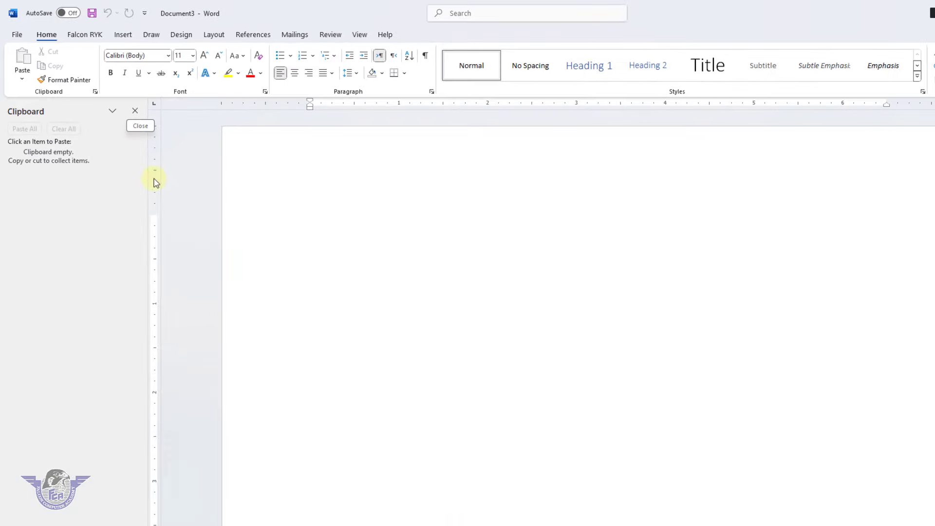
click(139, 114)
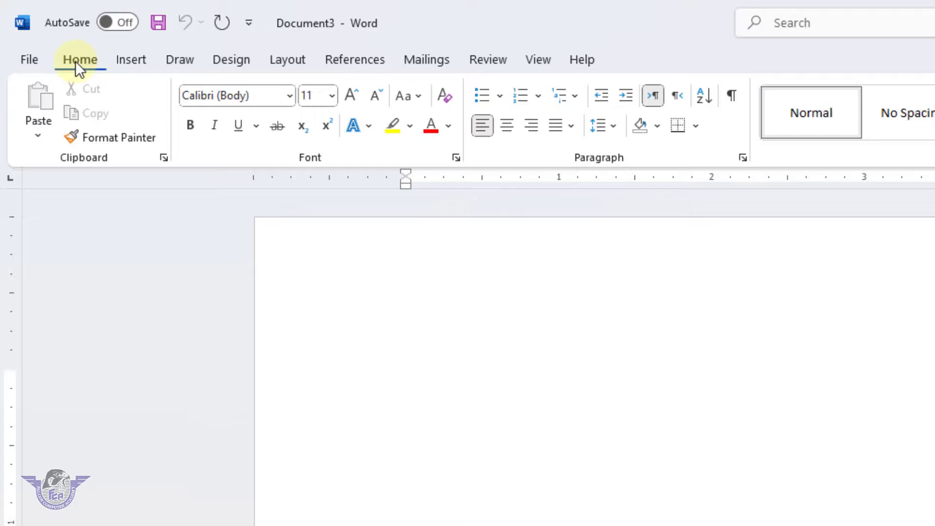
- Add a new custom tab directly after Home in the ribbon customization options
right_click(76, 61)
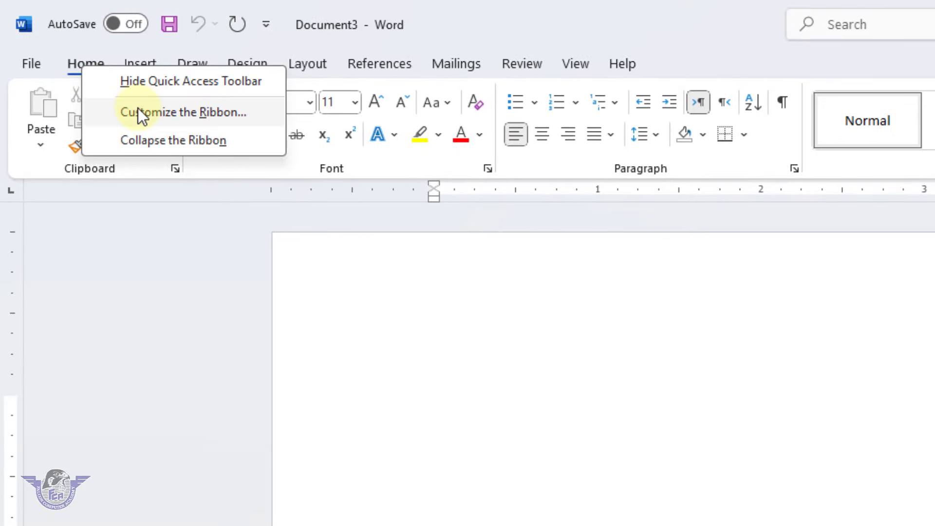
click(35, 68)
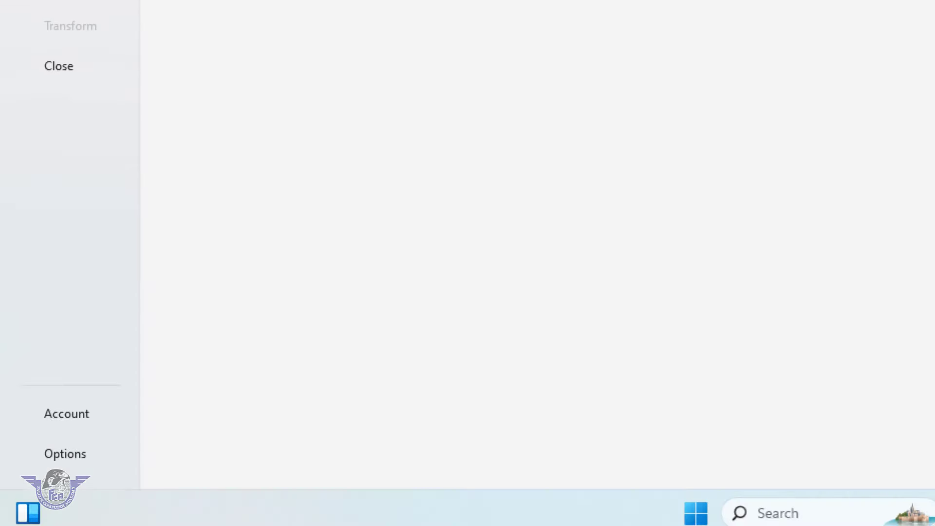
click(83, 454)
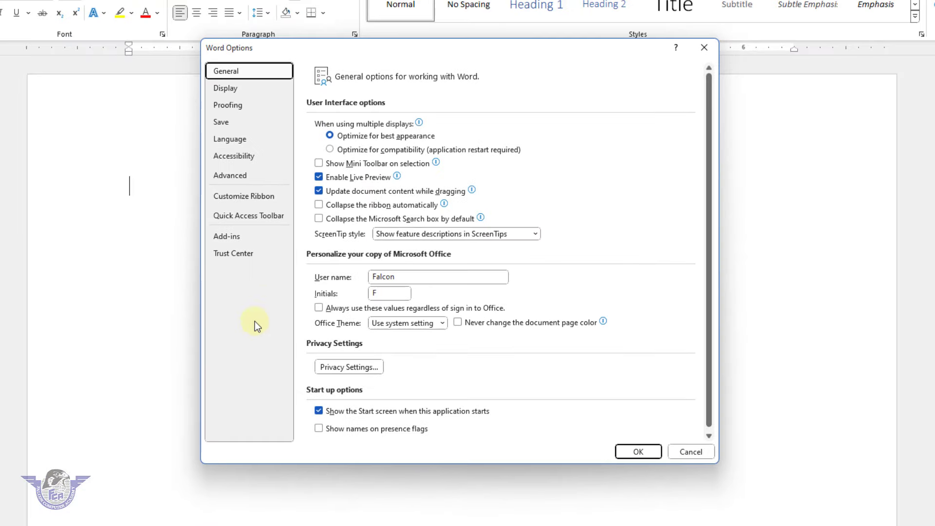
click(244, 195)
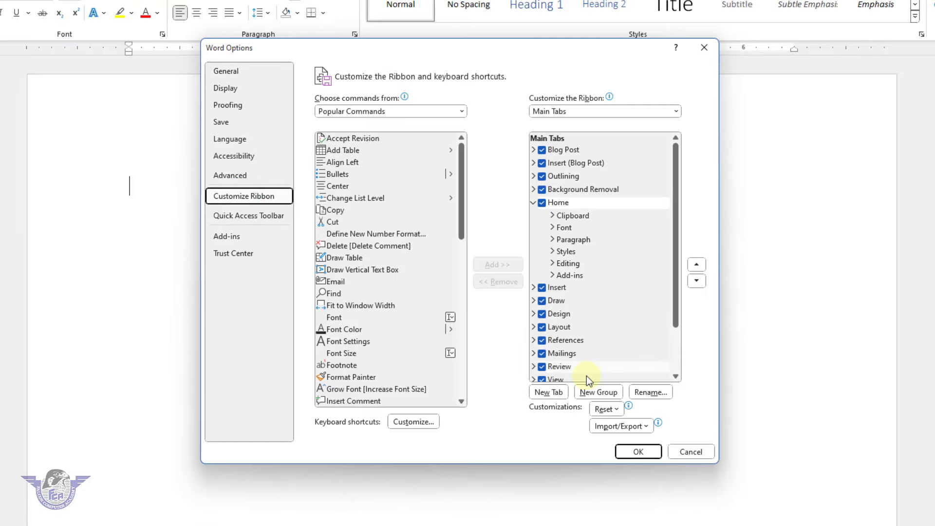
click(564, 205)
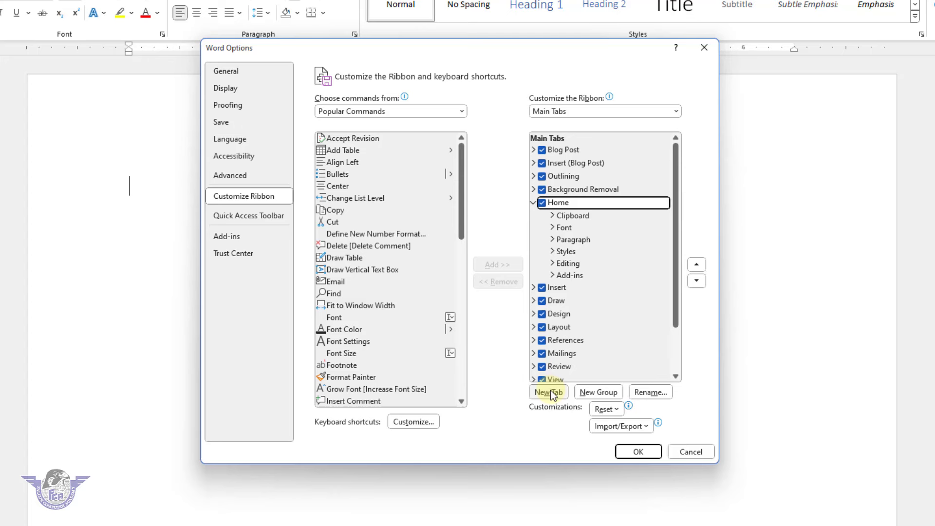
click(550, 393)
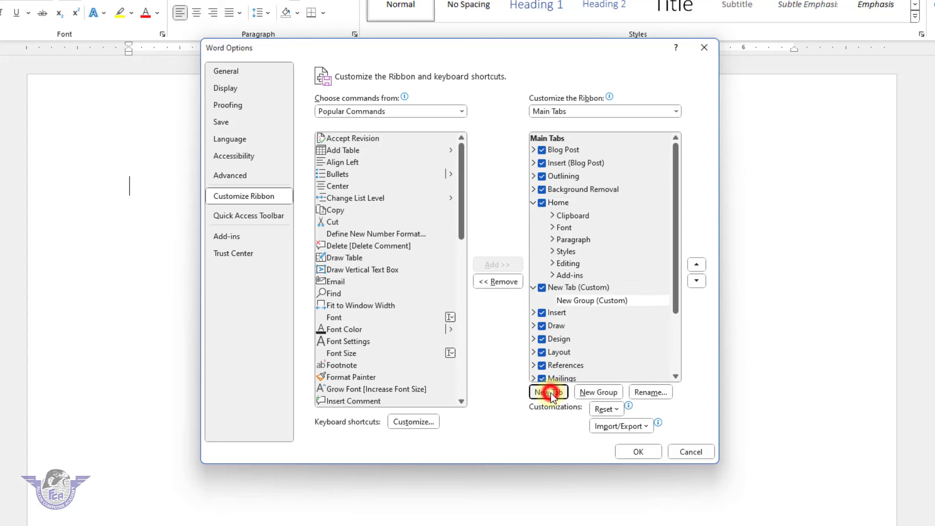
- Rename the new custom ribbon tab as Falcon RYK
click(565, 289)
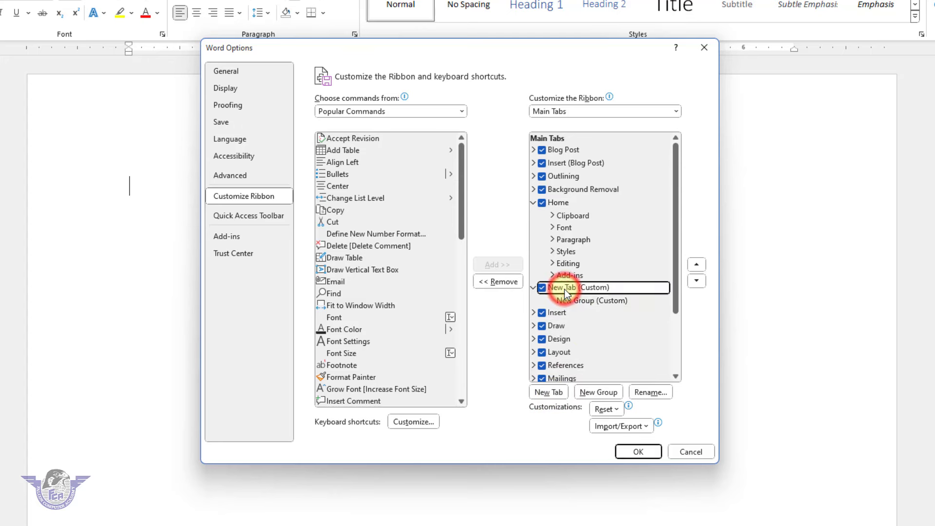
click(651, 392)
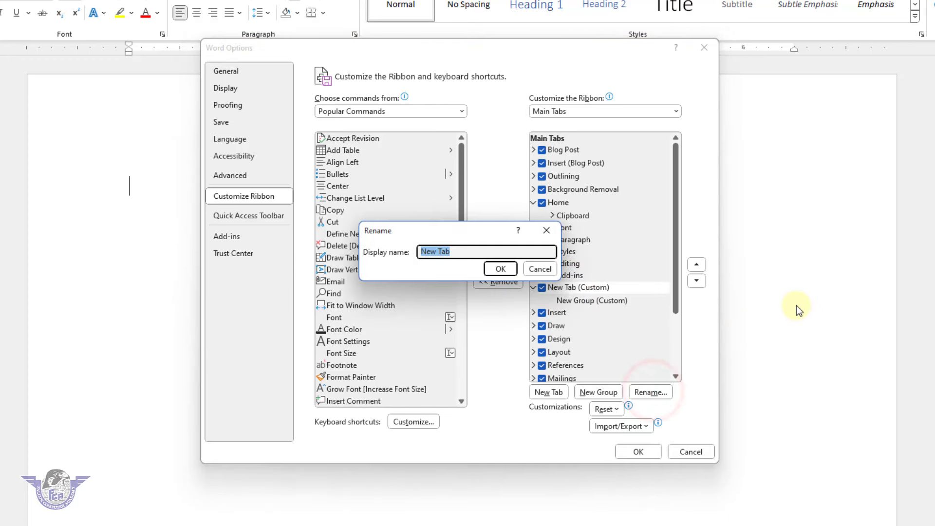
text(Falcon RYK)
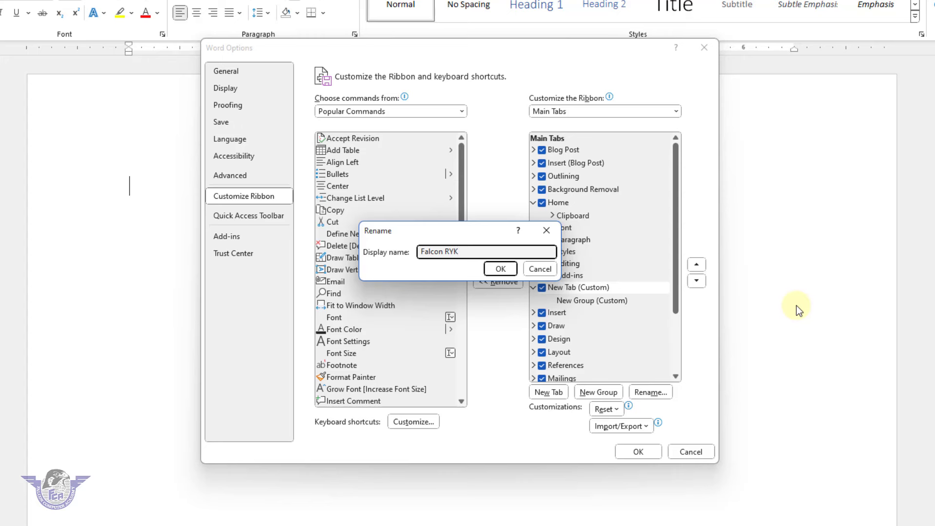
click(512, 268)
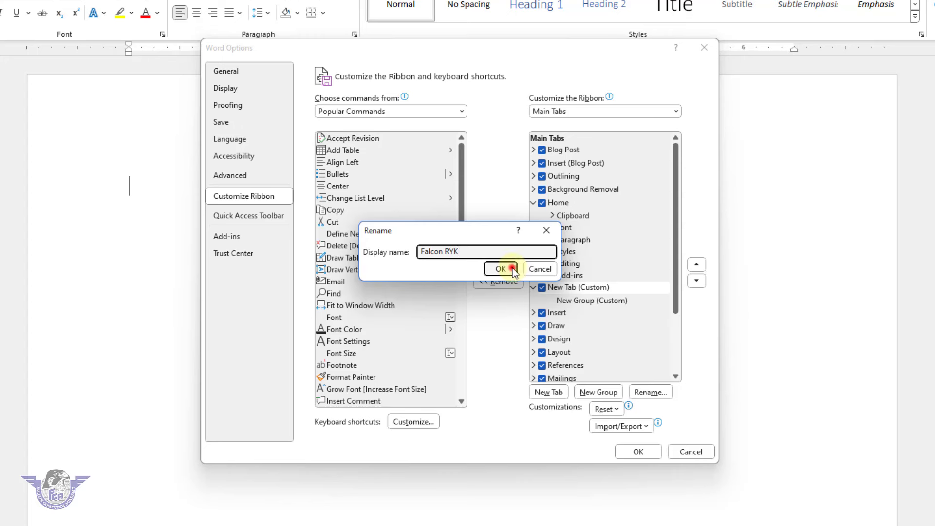
- Rename the new group under the Falcon RYK tab as My Commands
click(598, 303)
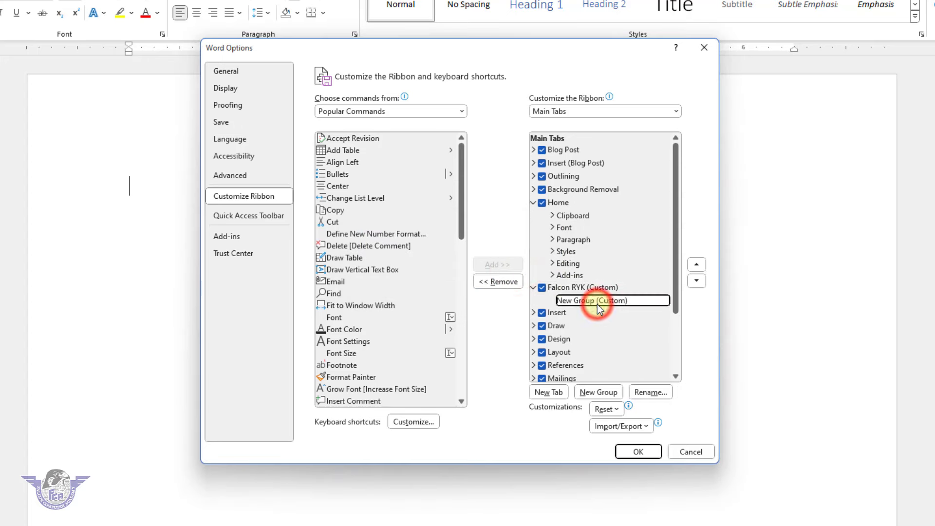
click(650, 392)
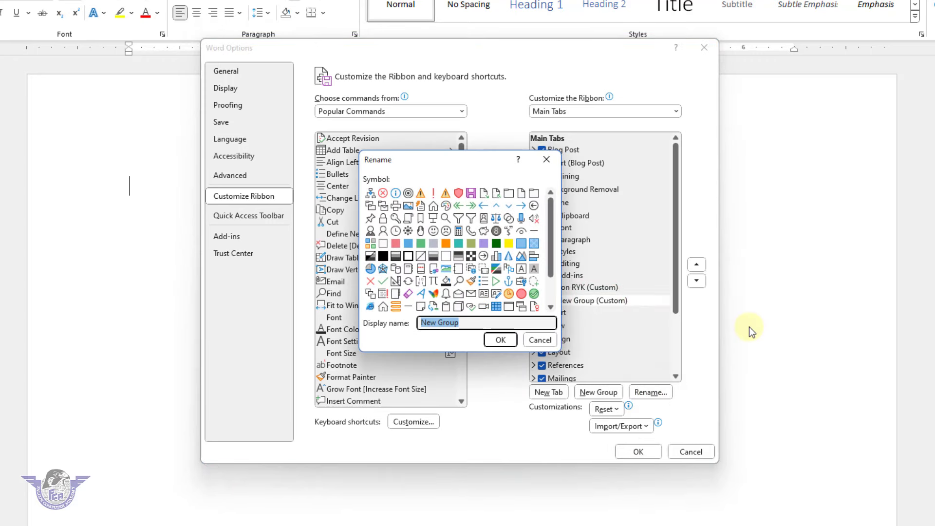
text(Me)
key(BackSpace)
text(y Peron)
key(BackSpace)
key(BackSpace)
key(BackSpace)
key(BackSpace)
key(BackSpace)
key(BackSpace)
text(Commands)
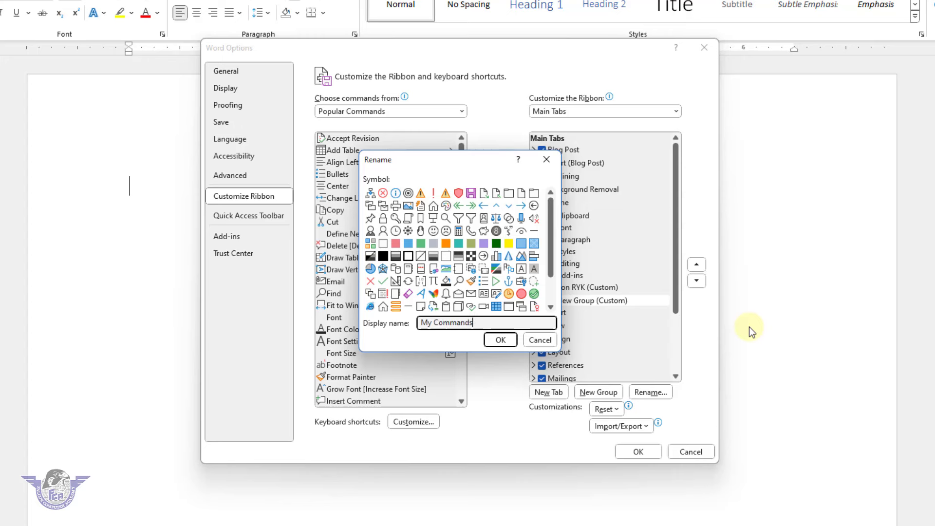
click(502, 339)
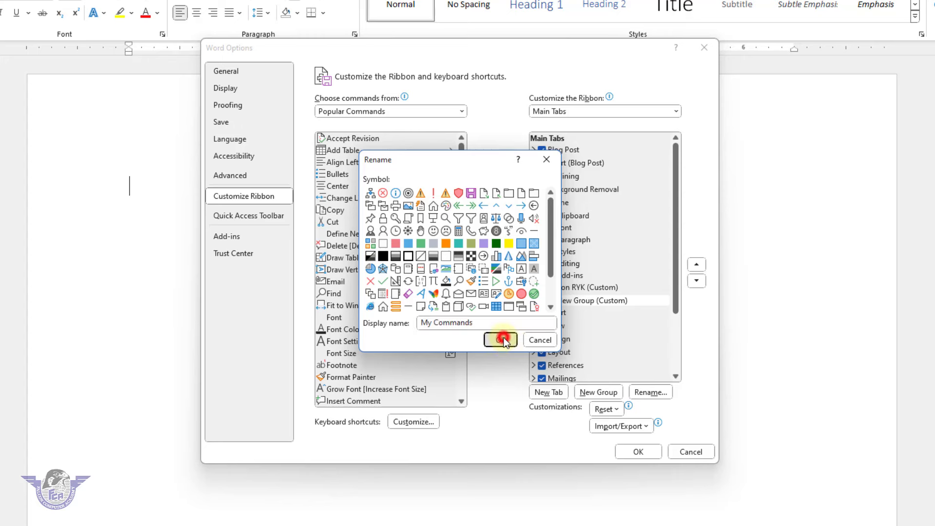
- Add the popular commands Draw Table, Copy and Bullets to the My Commands group
click(343, 257)
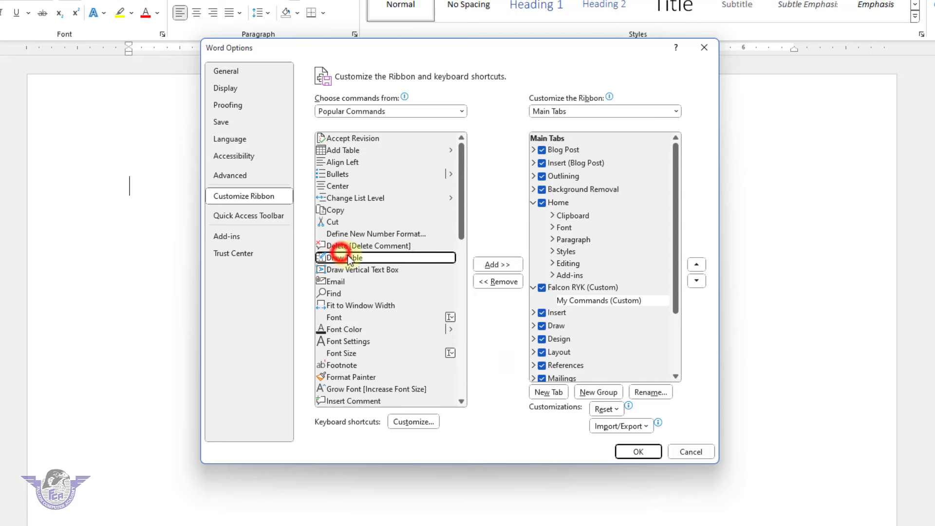
click(490, 265)
click(334, 210)
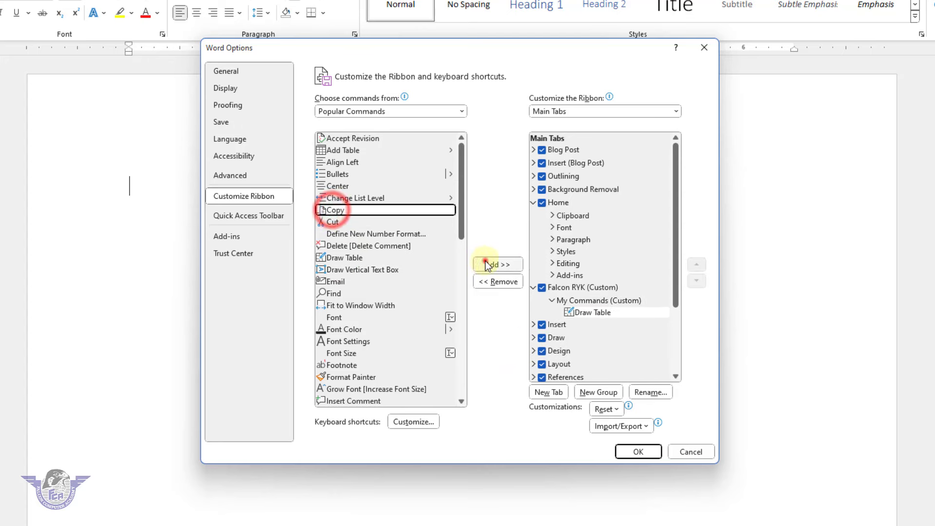
click(493, 264)
click(337, 174)
click(493, 265)
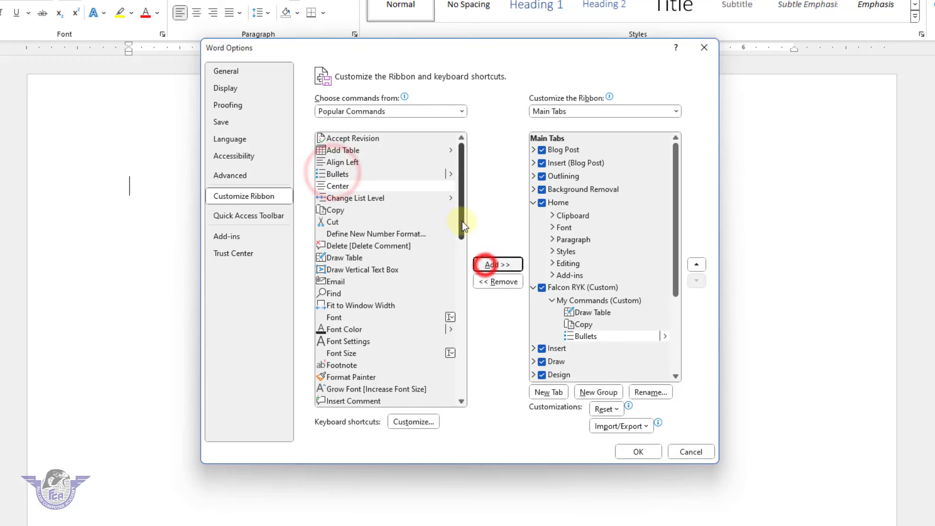
- Add Paste, Save and Spelling & Grammar to the My Commands group, then apply the customization and display the Falcon RYK tab
drag(460, 220, 461, 318)
click(335, 285)
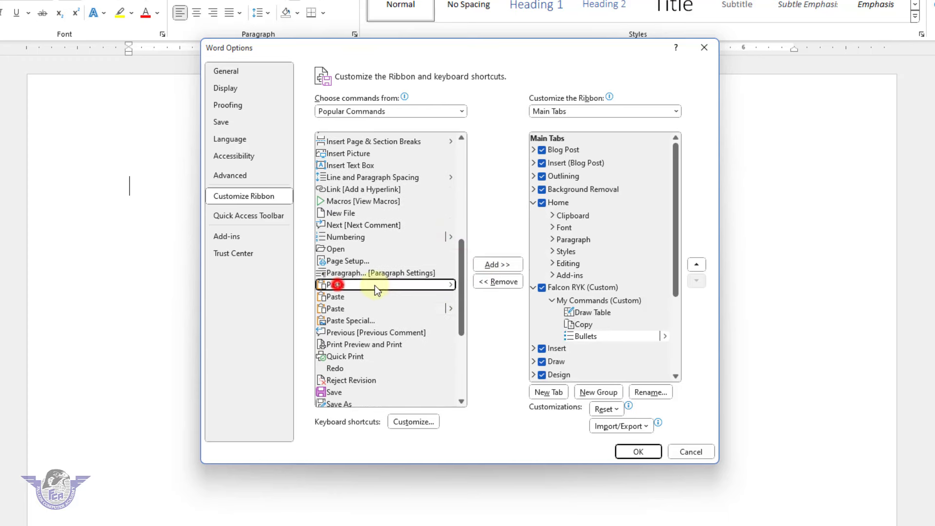
click(496, 265)
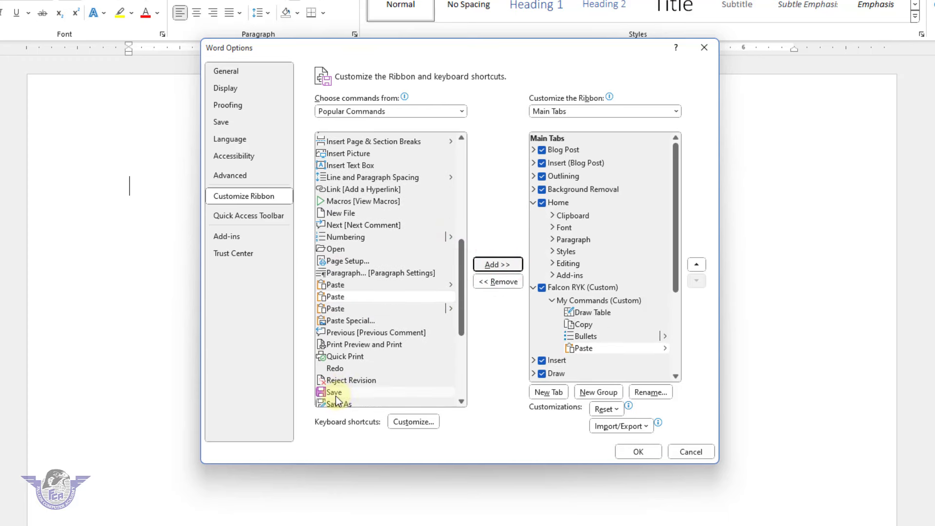
click(335, 393)
click(496, 265)
drag(460, 280, 468, 359)
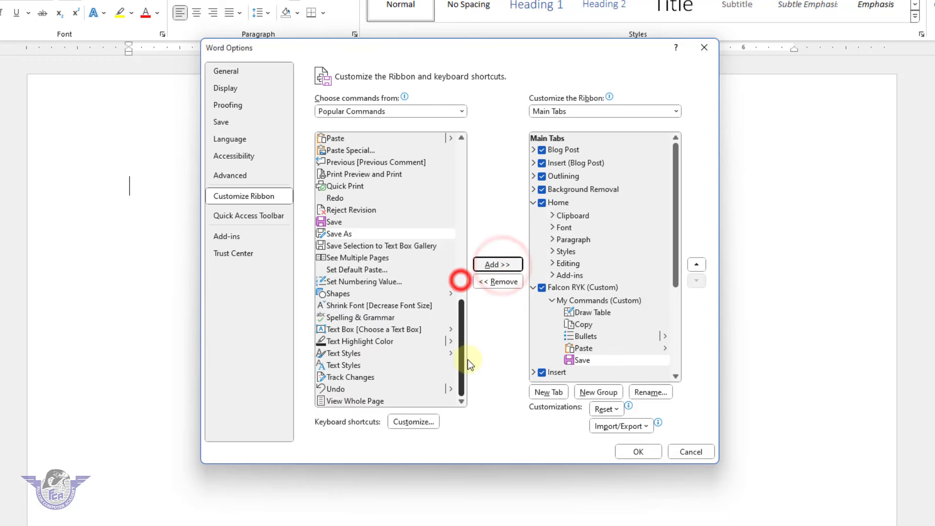
click(353, 317)
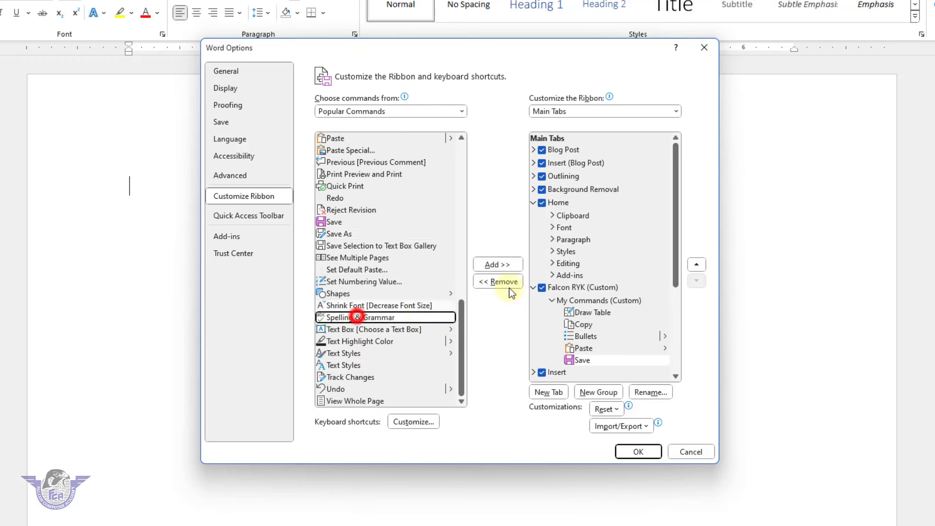
click(503, 267)
click(638, 451)
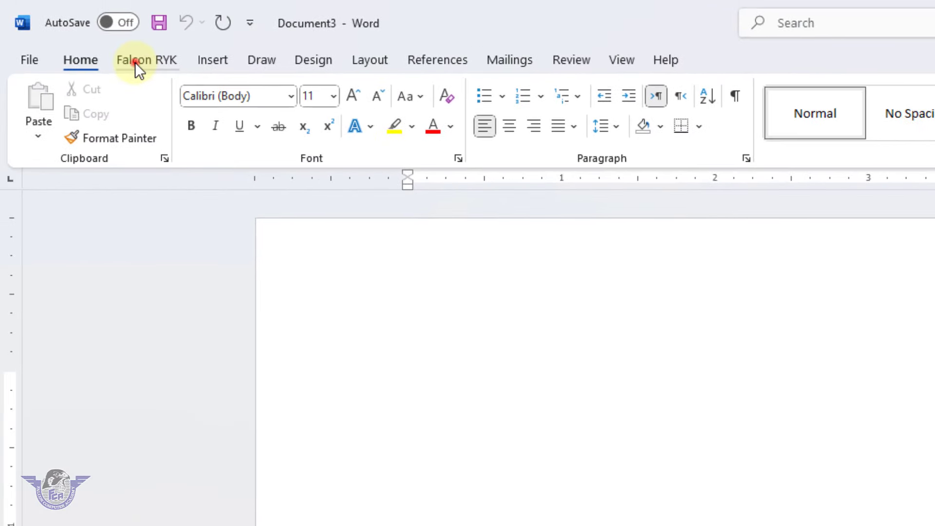
click(135, 62)
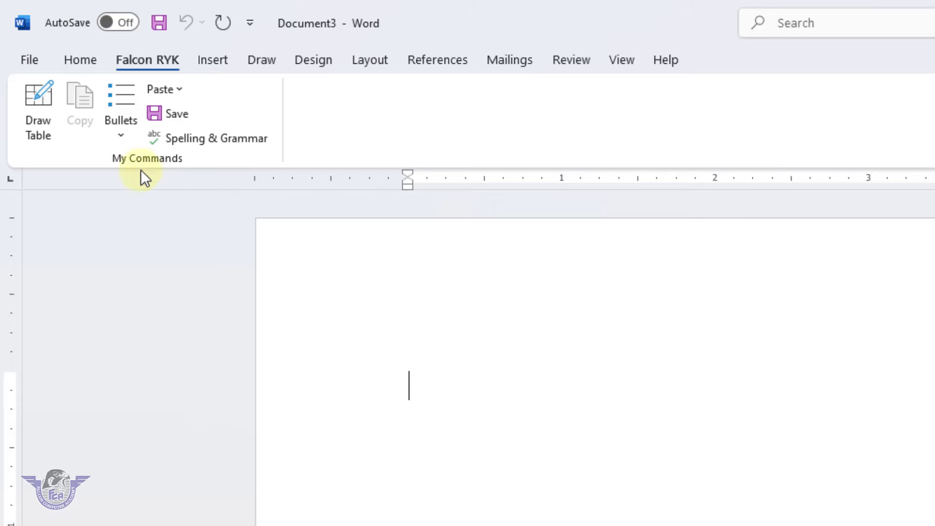
- Export all ribbon customizations as Word Customizations.exportedUI to the MS Word folder on the Extra Files (E:) drive
click(36, 61)
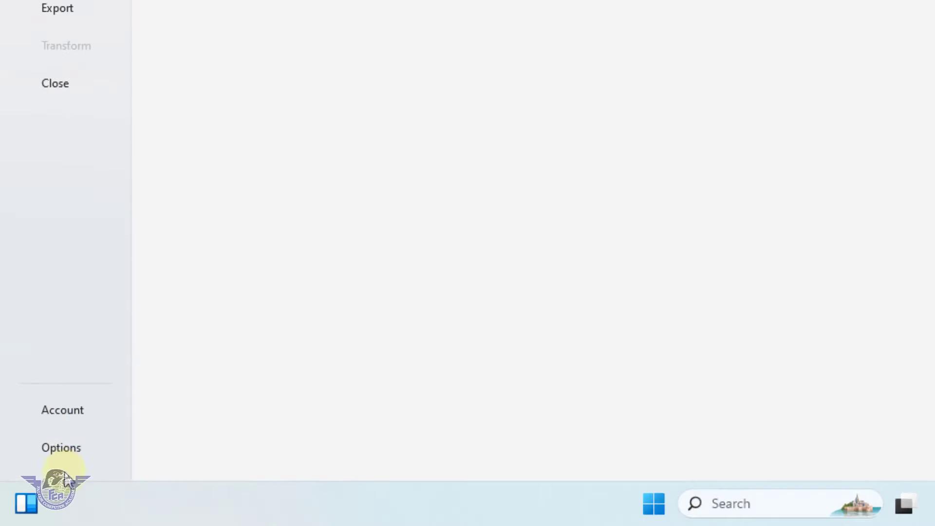
click(71, 453)
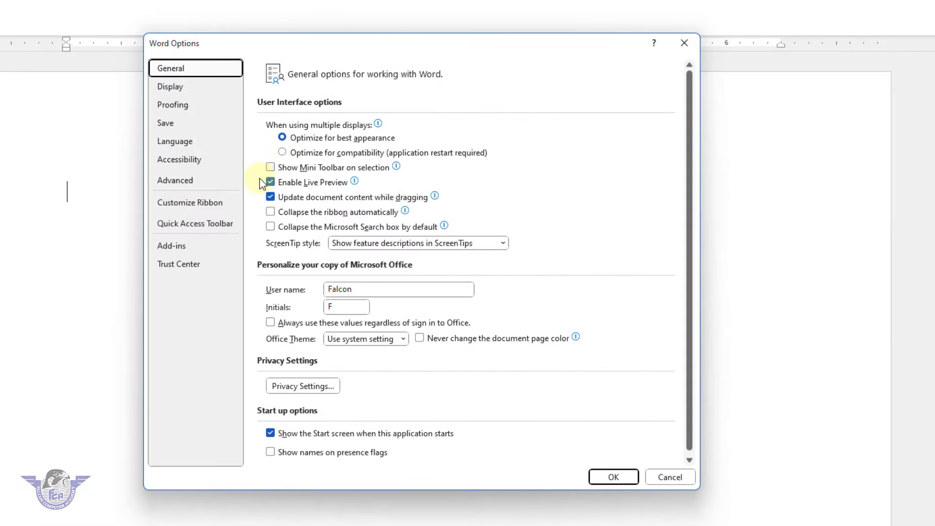
click(205, 204)
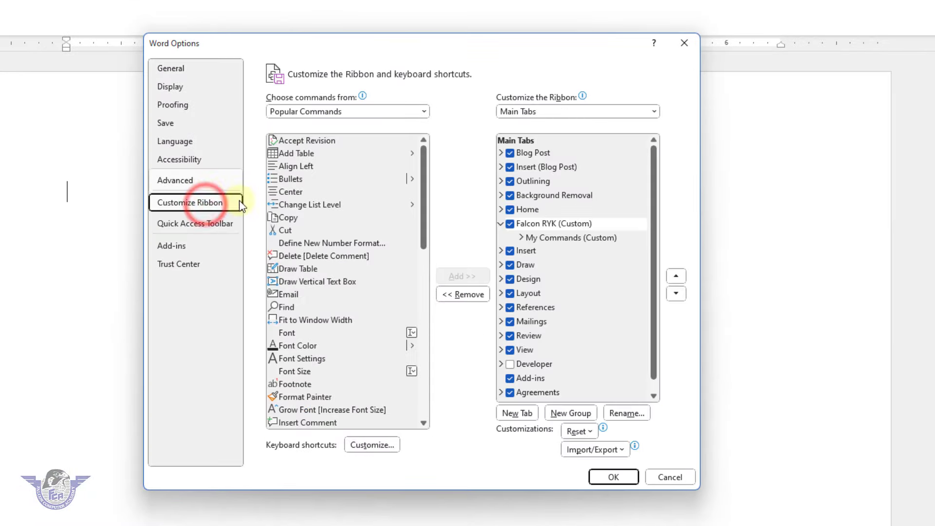
click(623, 453)
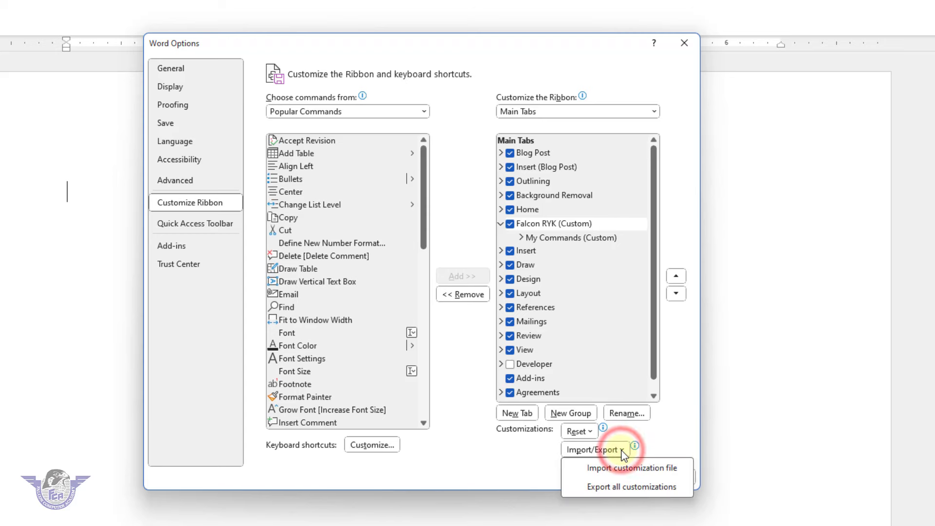
click(620, 487)
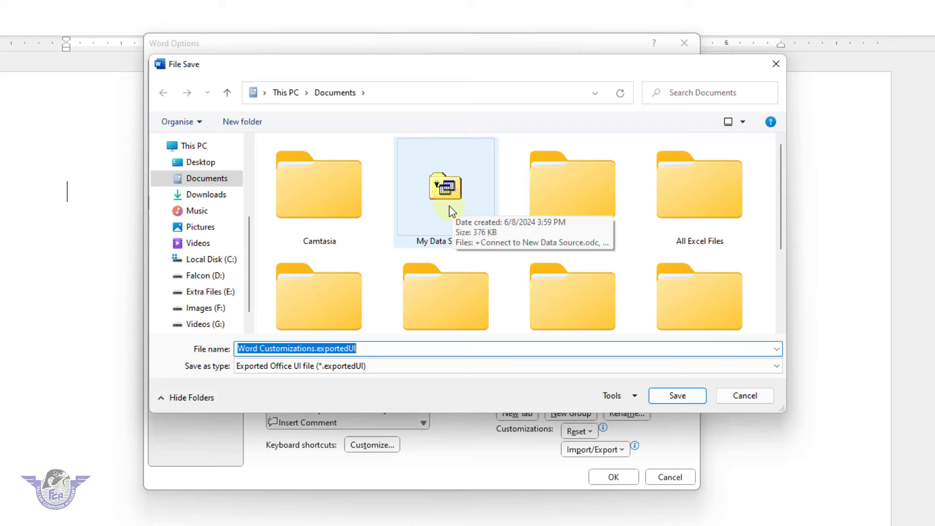
click(211, 292)
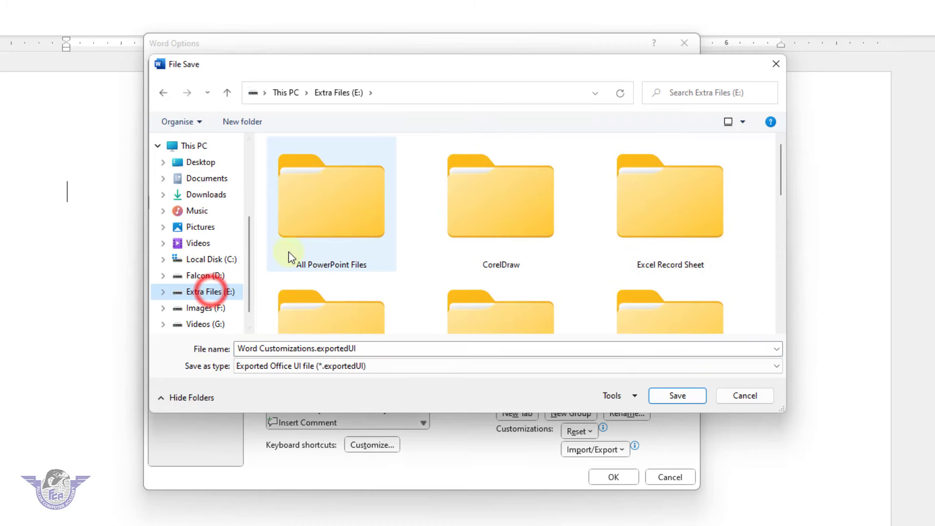
click(308, 227)
scroll(307, 230, down, 3)
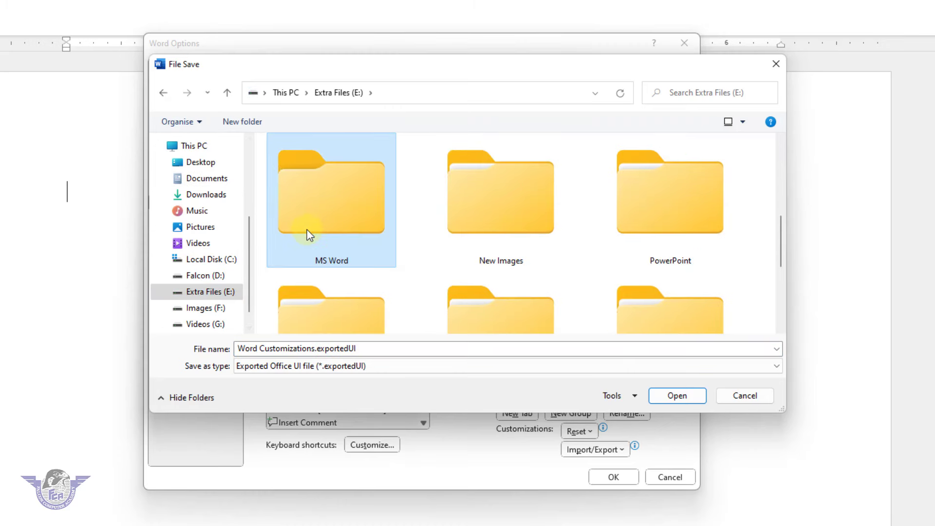
double_click(333, 215)
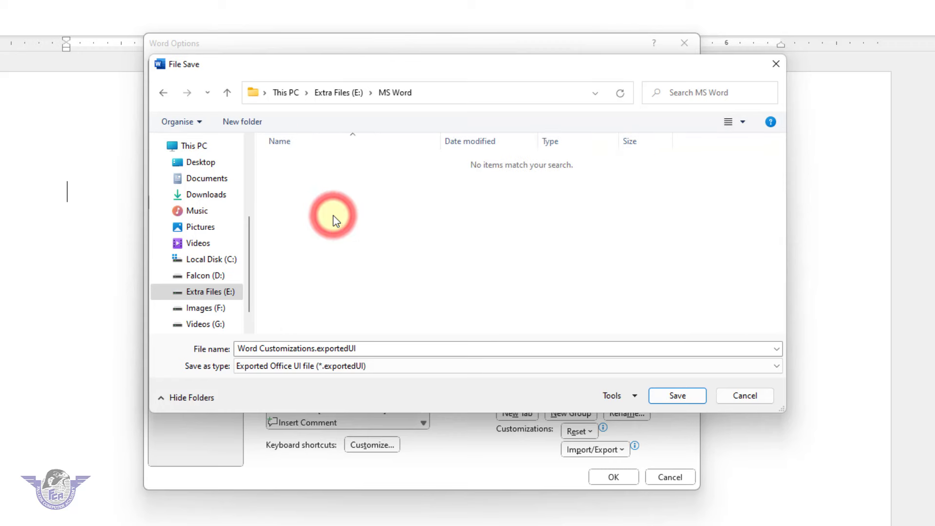
click(382, 347)
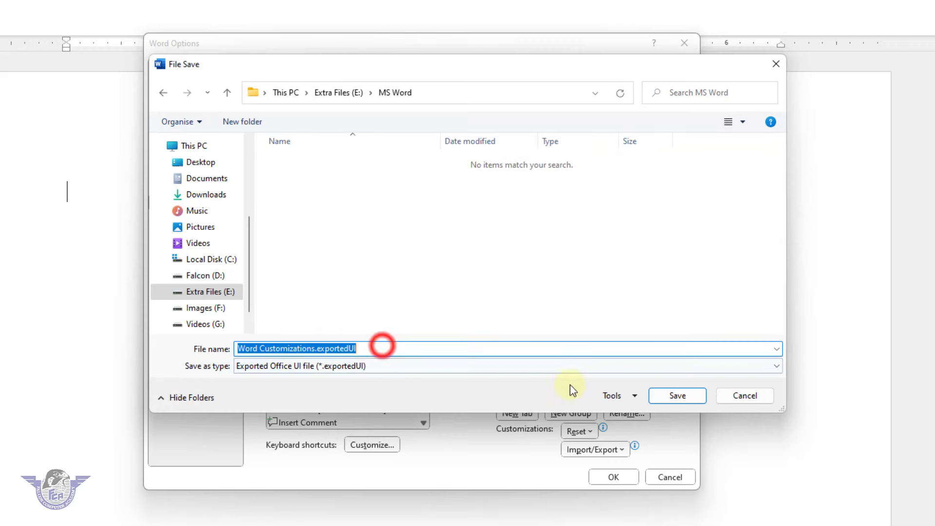
click(681, 397)
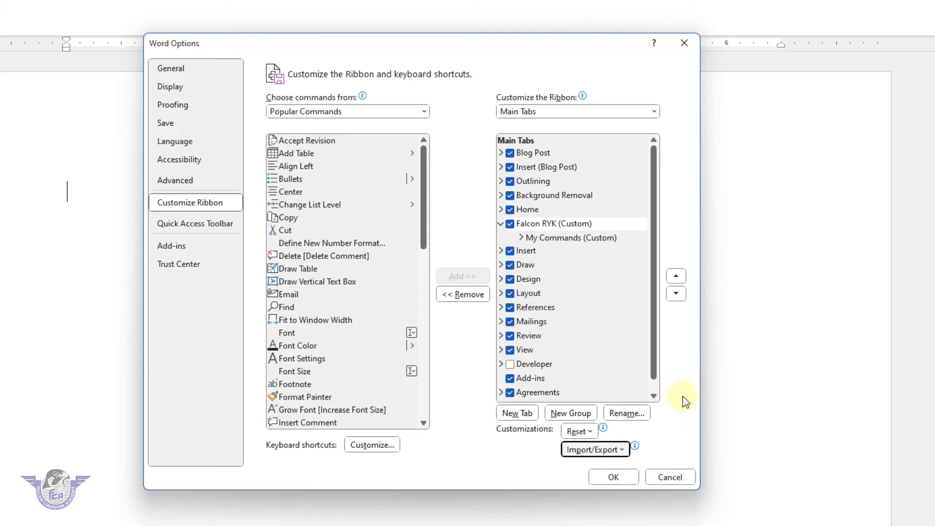
- Reset all ribbon customizations to the defaults and apply the change
click(624, 477)
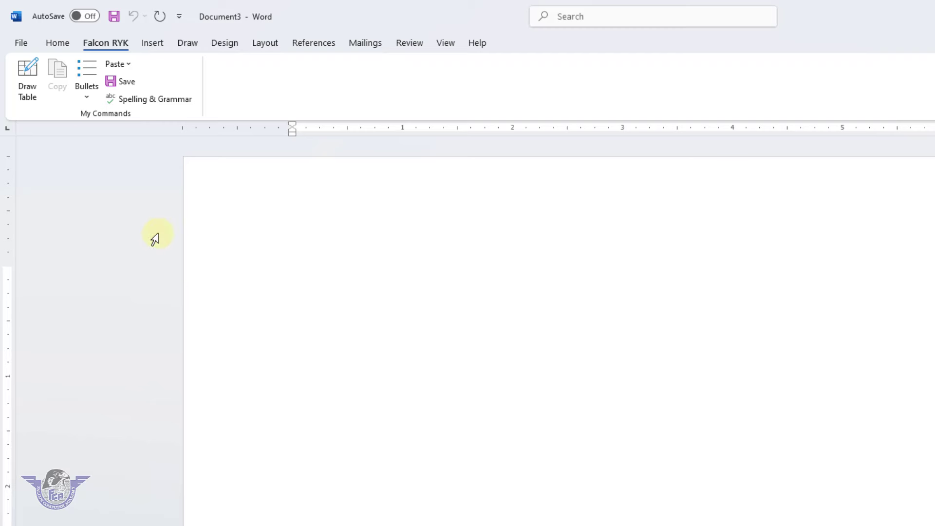
click(21, 44)
click(44, 475)
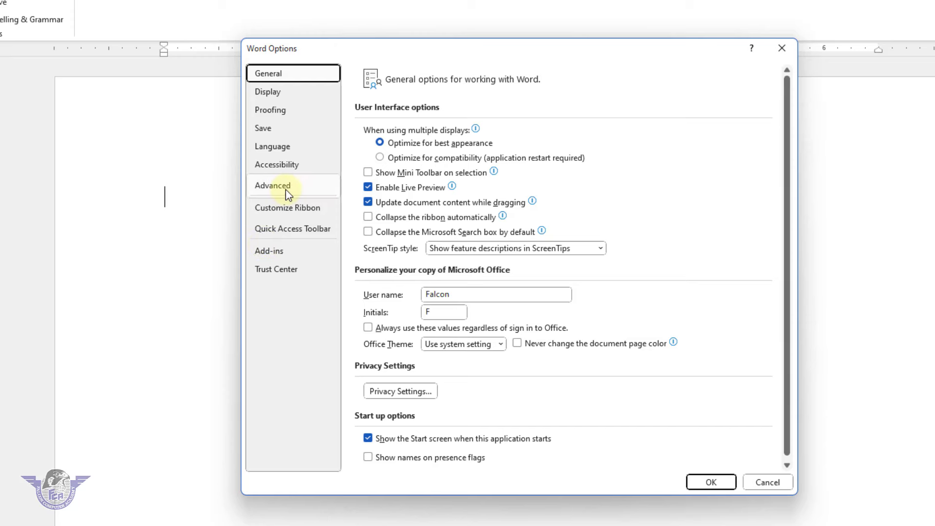
click(286, 207)
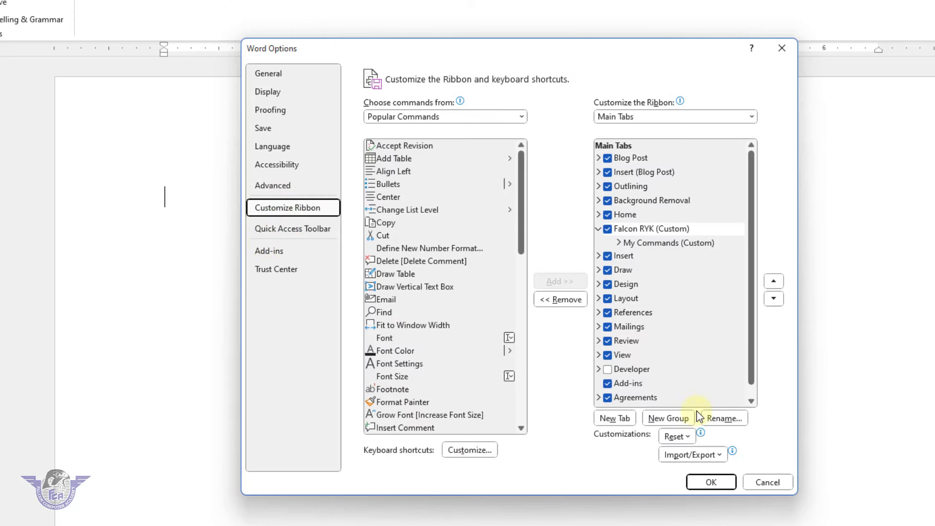
click(691, 436)
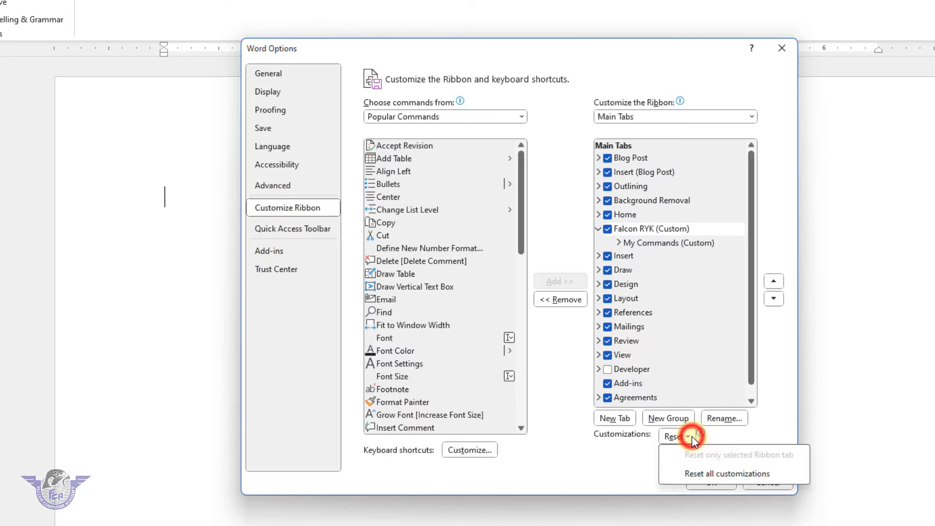
click(704, 474)
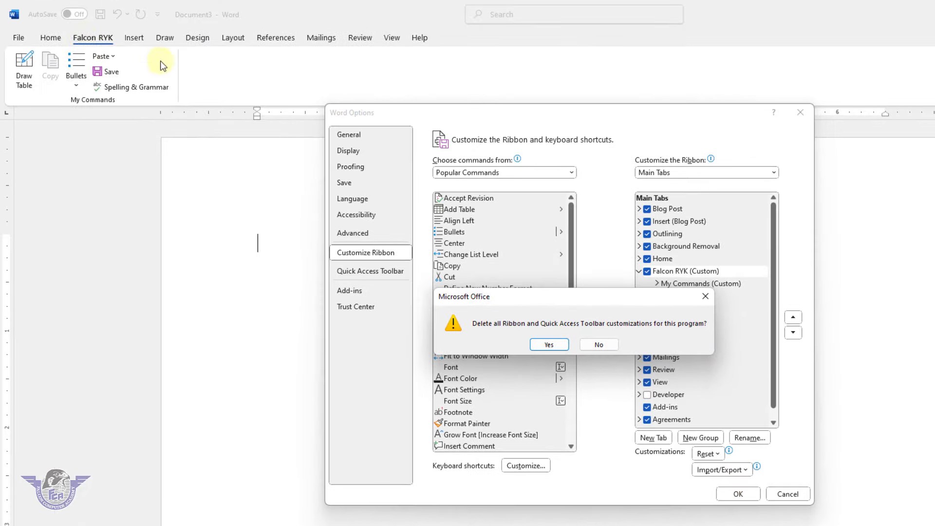
click(544, 343)
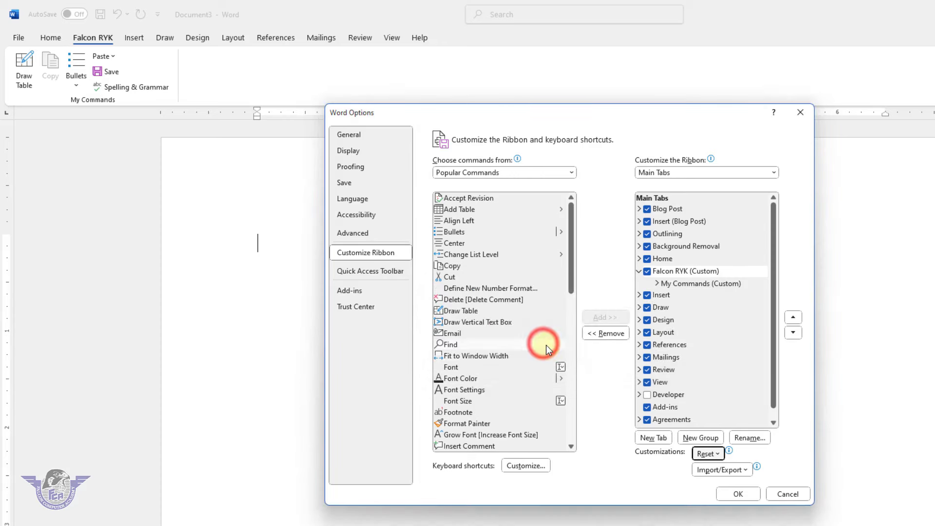
click(736, 493)
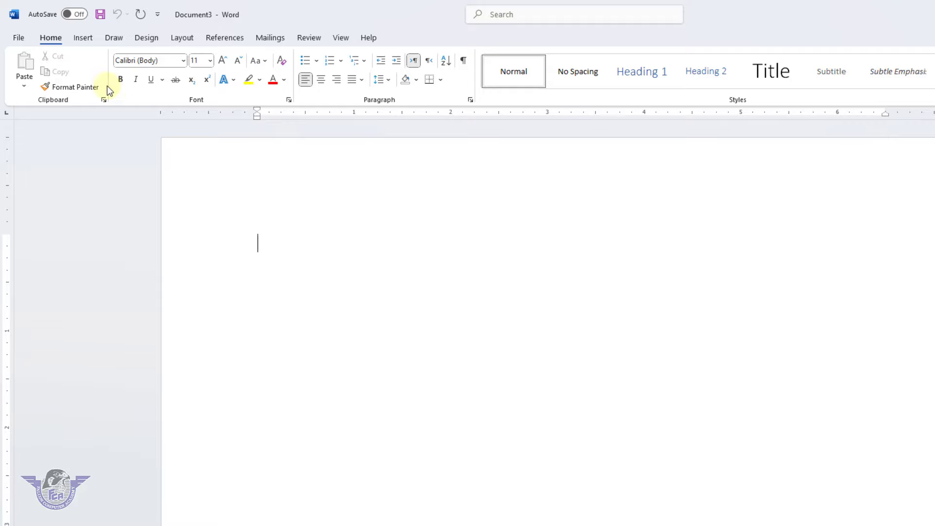
- Start importing a ribbon customization file and browse to the MS Word folder on the Extra Files (E:) drive
click(20, 39)
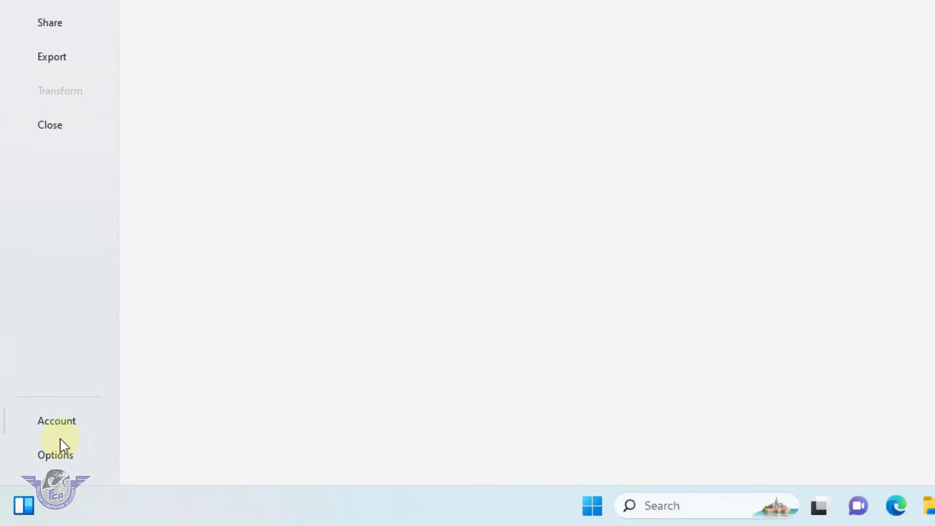
click(36, 523)
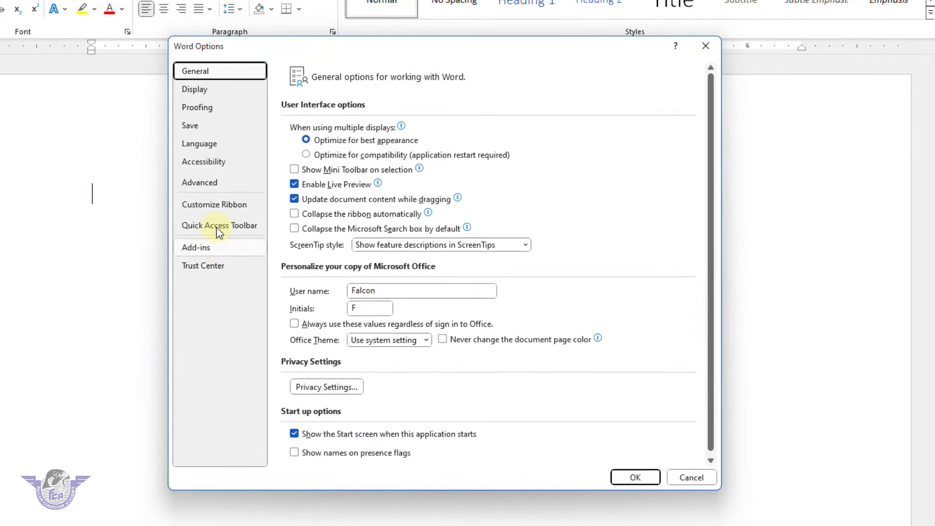
click(249, 192)
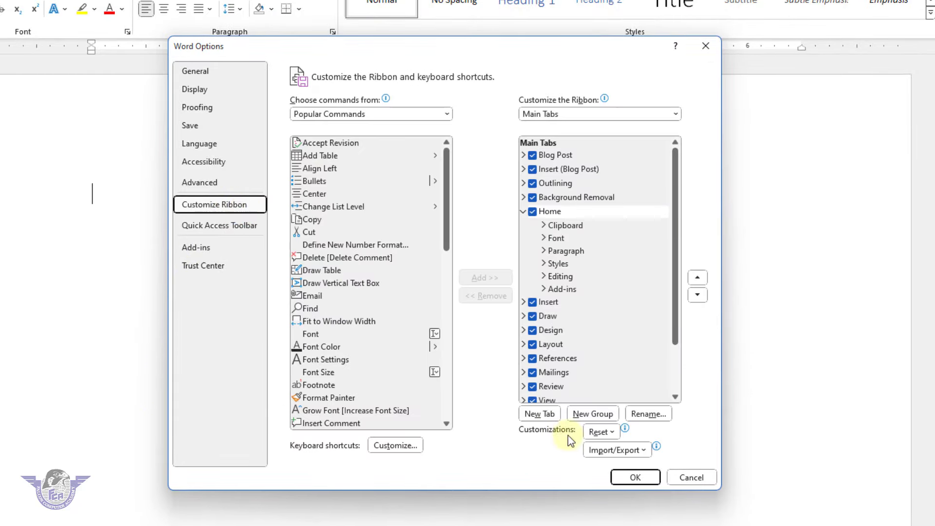
click(634, 451)
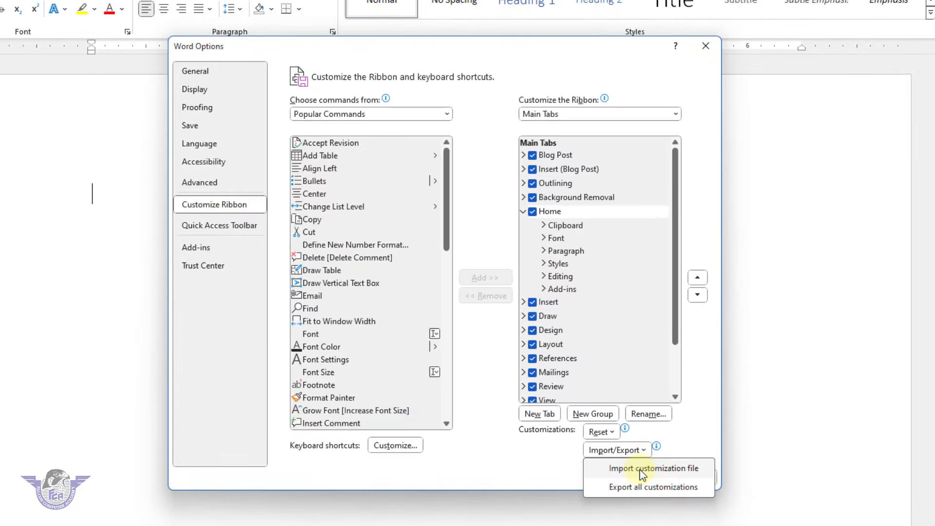
click(639, 469)
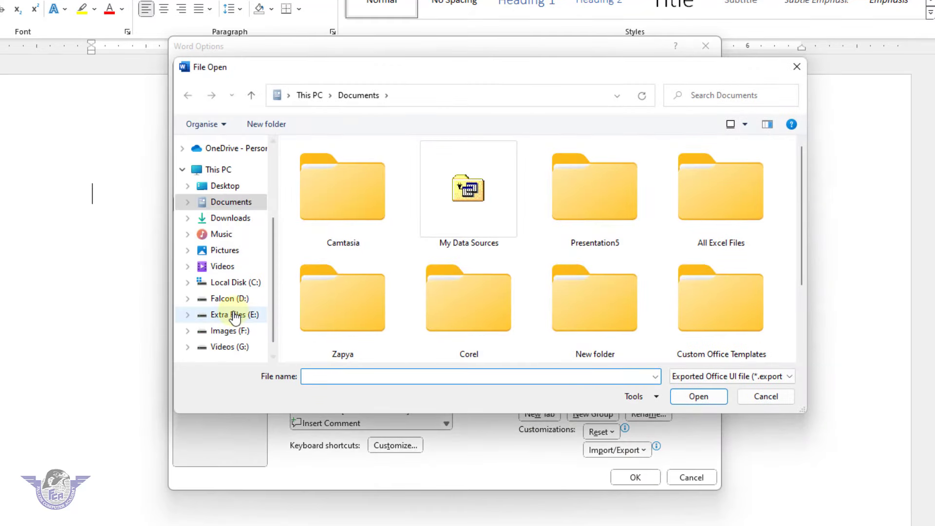
click(235, 315)
click(365, 225)
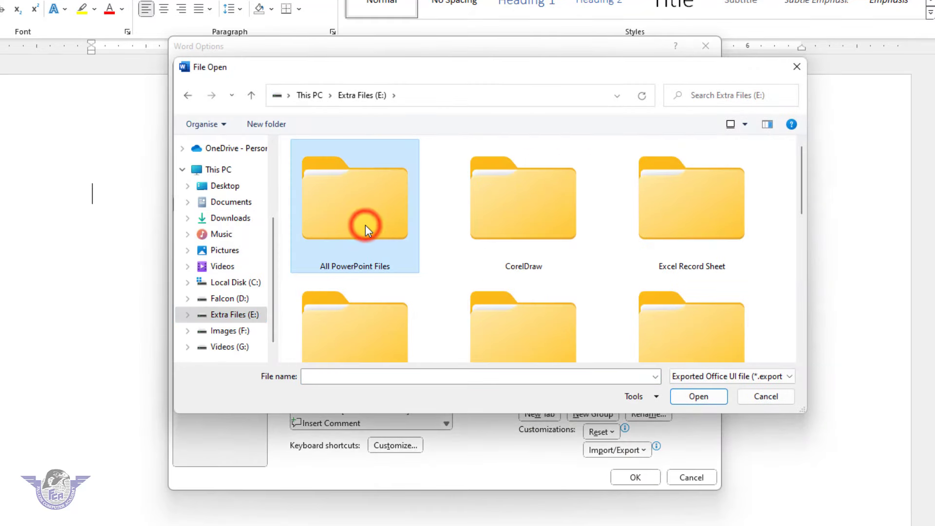
scroll(366, 225, down, 3)
double_click(365, 225)
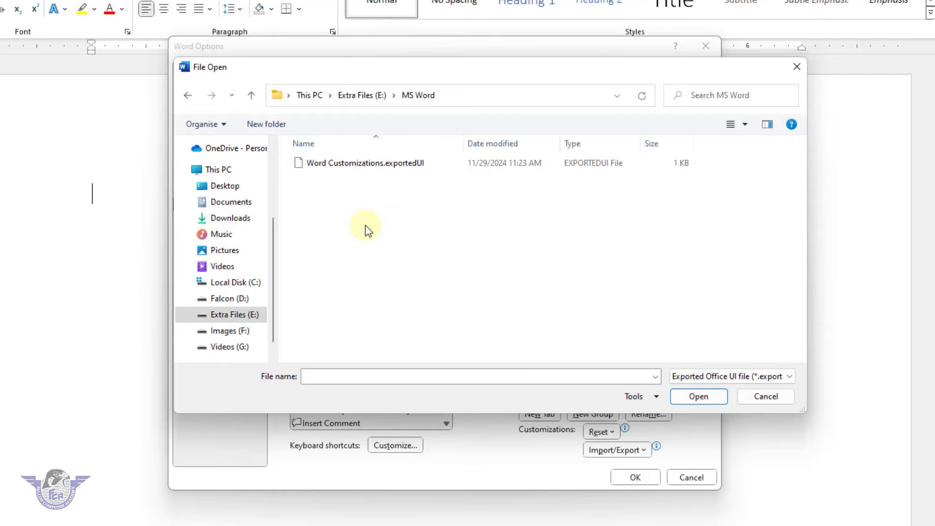
- Import Word Customizations.exportedUI, replacing all existing customizations, then apply it and display the Falcon RYK tab
click(380, 167)
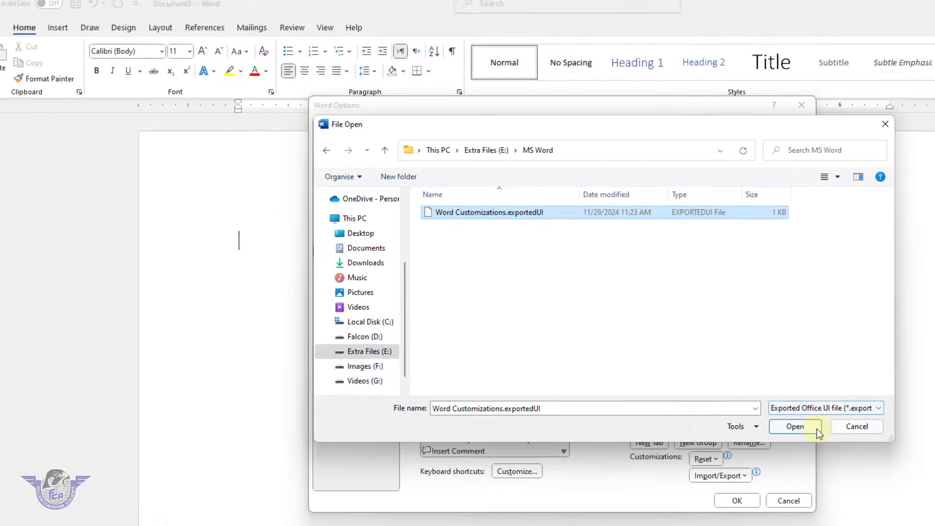
click(698, 396)
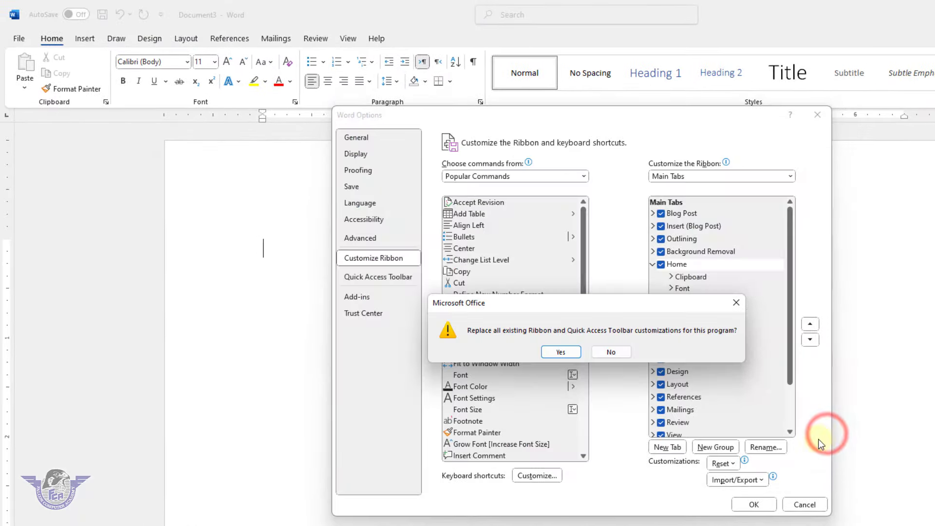
click(562, 353)
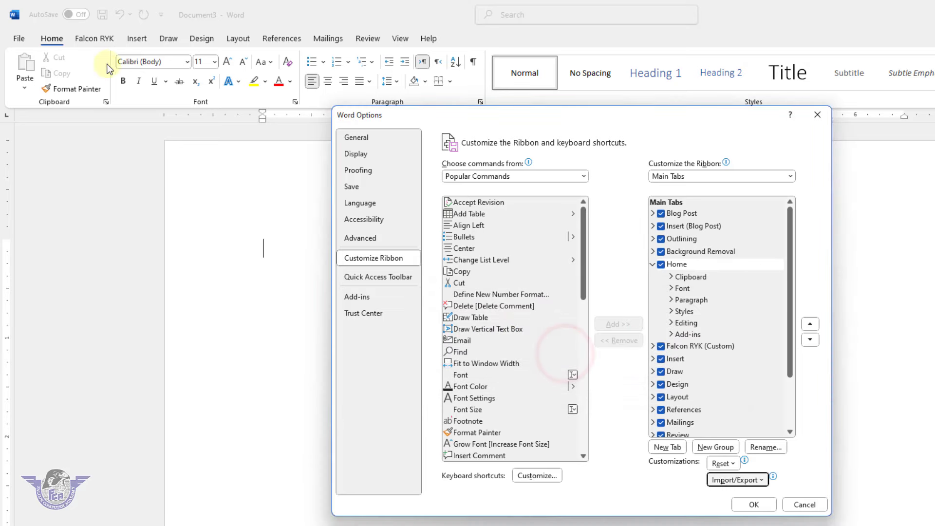
click(747, 505)
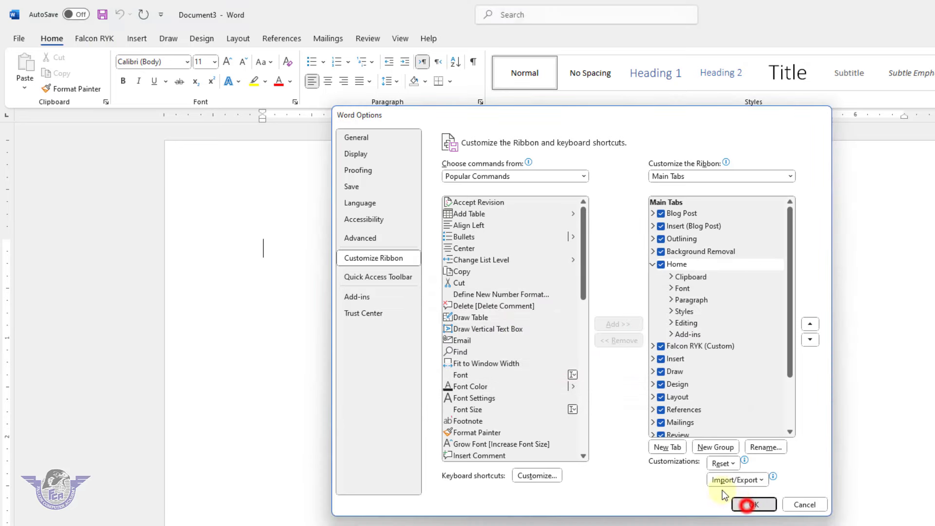
click(101, 38)
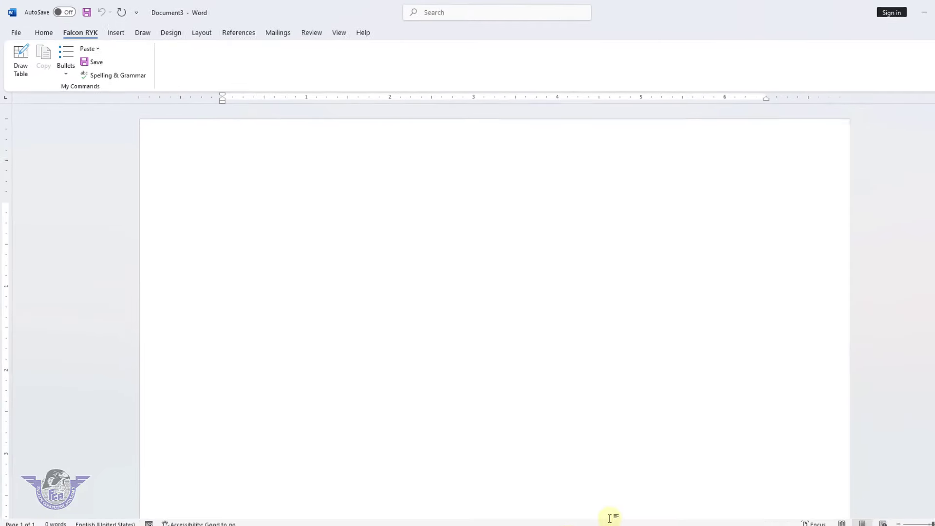
- Switch to the open MS Word.docx document
click(557, 514)
click(523, 468)
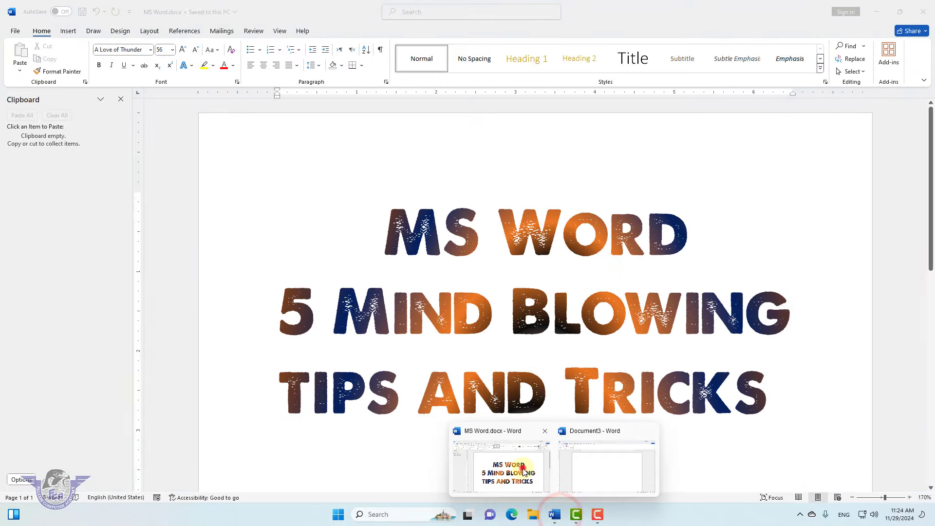
click(510, 360)
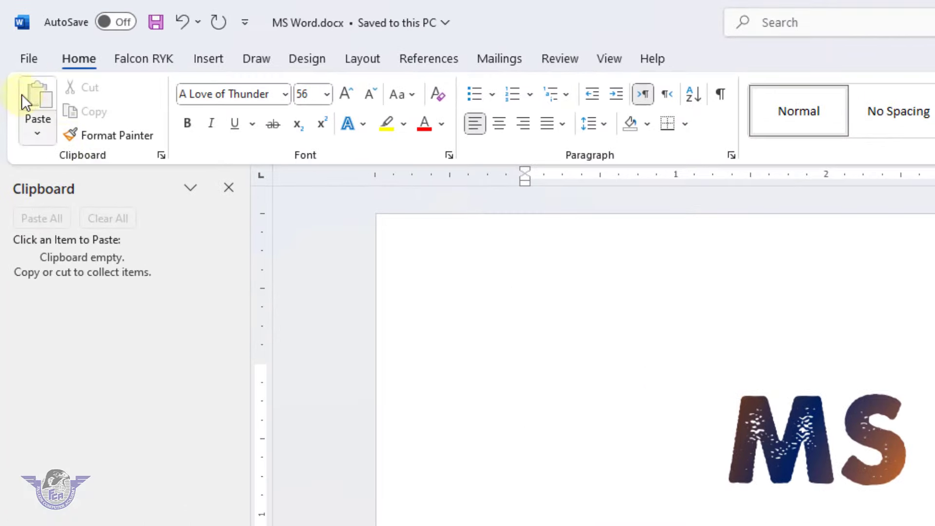
- Create a new blank document and enter the text Falcon Computer Academy
click(14, 29)
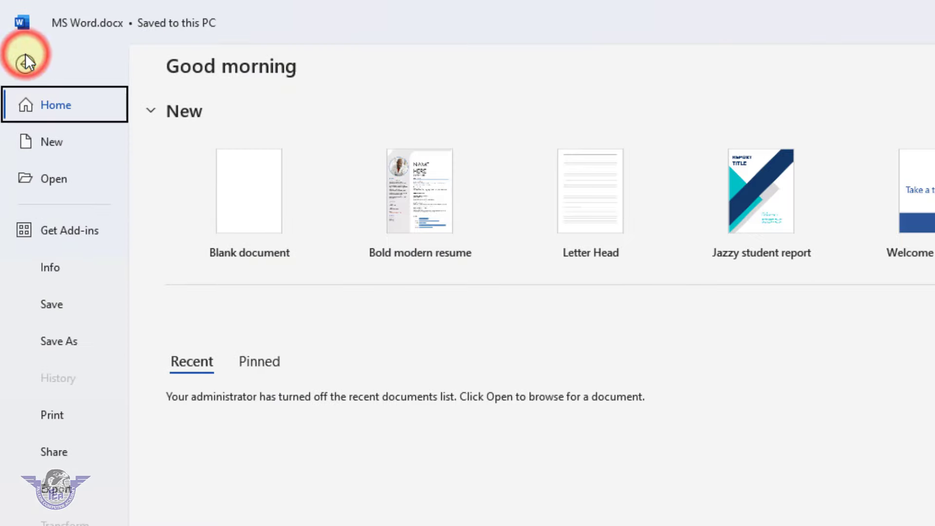
click(42, 138)
click(235, 232)
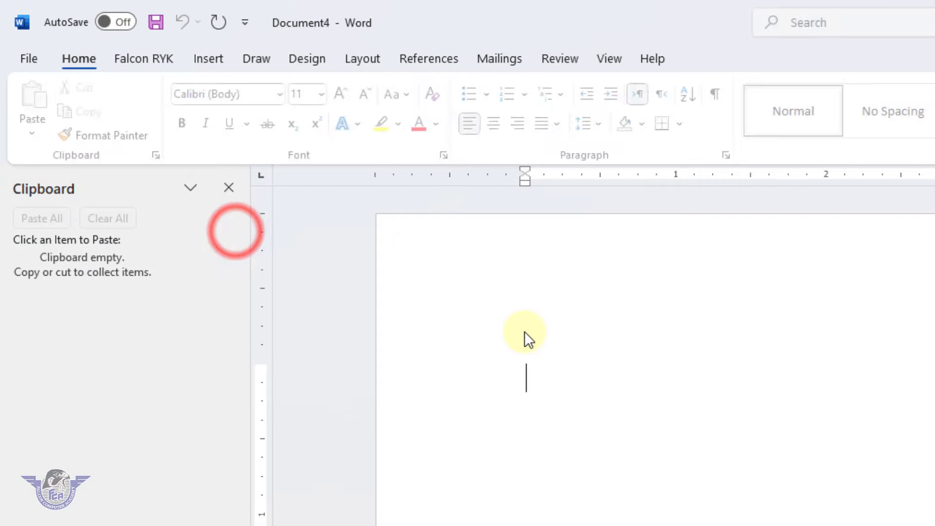
text(Falcon Computer)
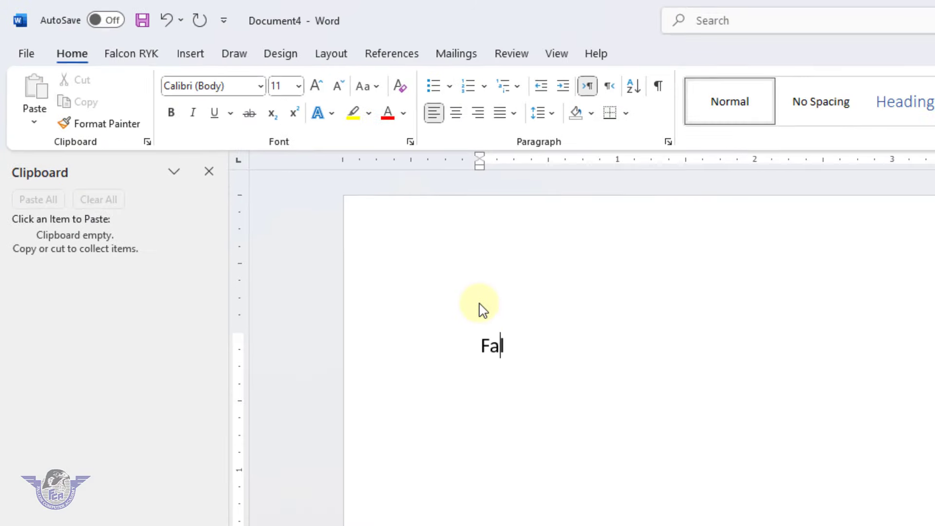
text( Academy)
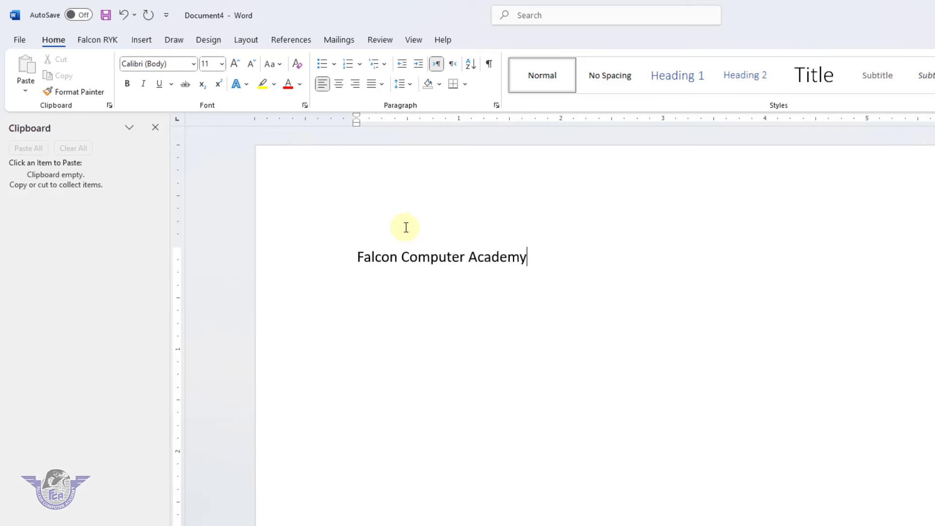
- Enlarge the Falcon Computer Academy text to size 36 and set its font to A Love of Thunder
drag(533, 257, 309, 265)
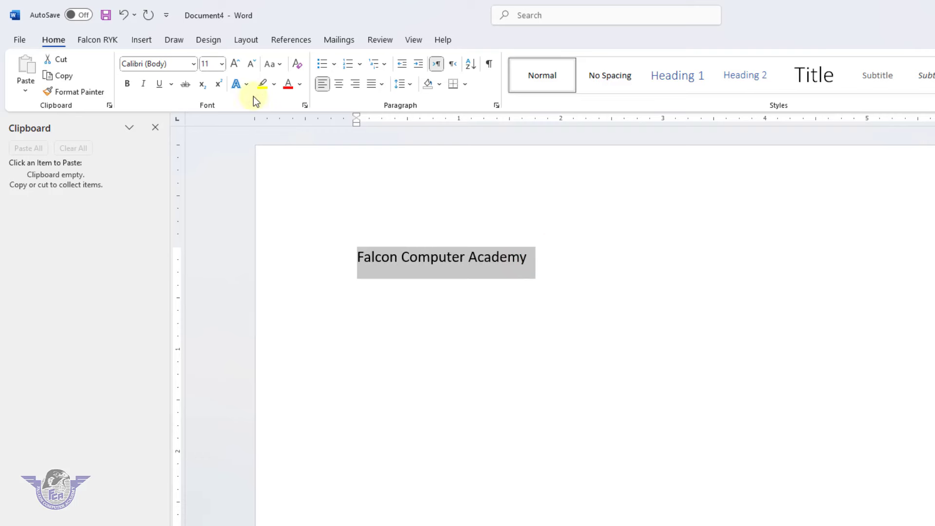
click(236, 67)
click(236, 66)
click(236, 66)
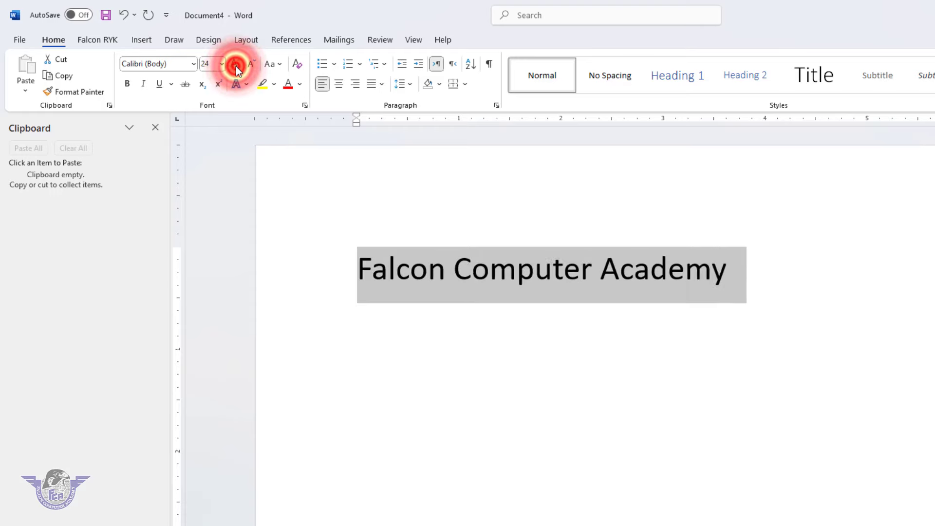
click(236, 66)
click(235, 67)
click(194, 64)
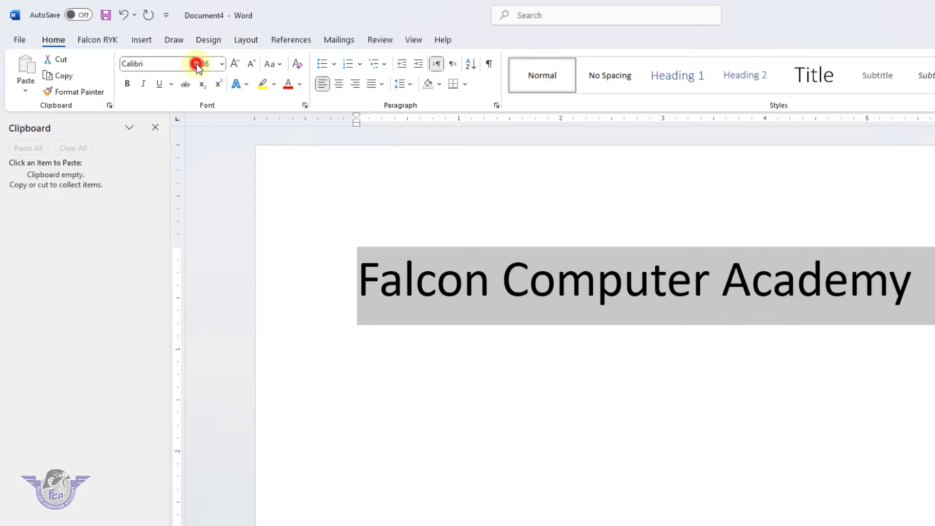
click(197, 204)
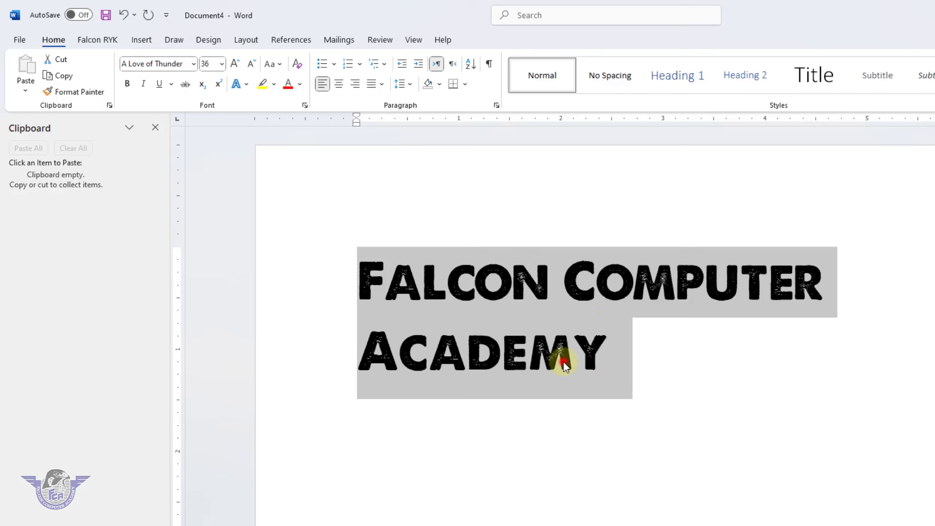
- Give the Falcon Computer Academy text a gradient text fill using the gold preset in the third row
click(563, 361)
drag(614, 354, 365, 281)
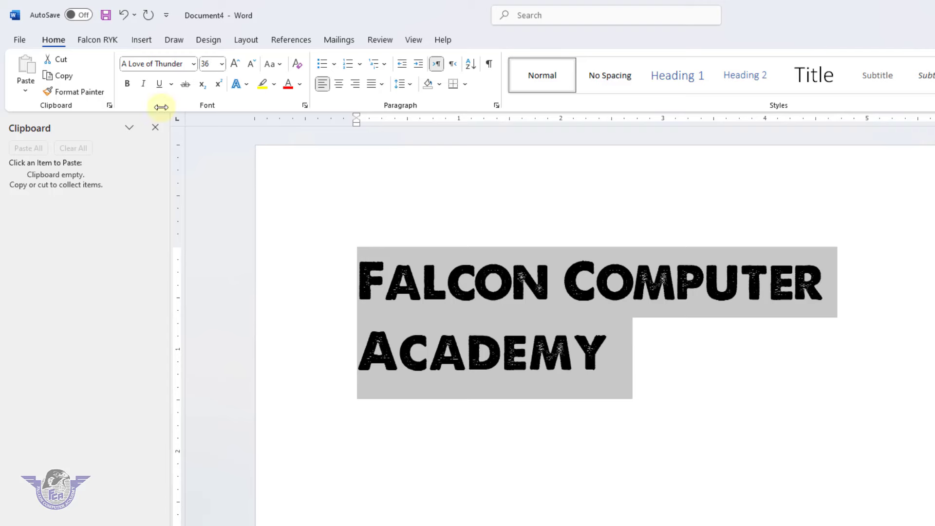
click(51, 38)
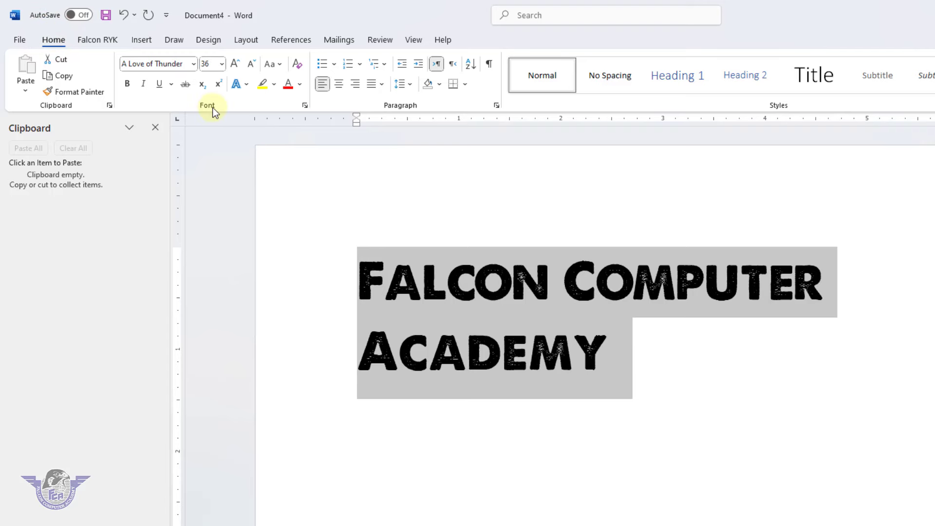
click(305, 105)
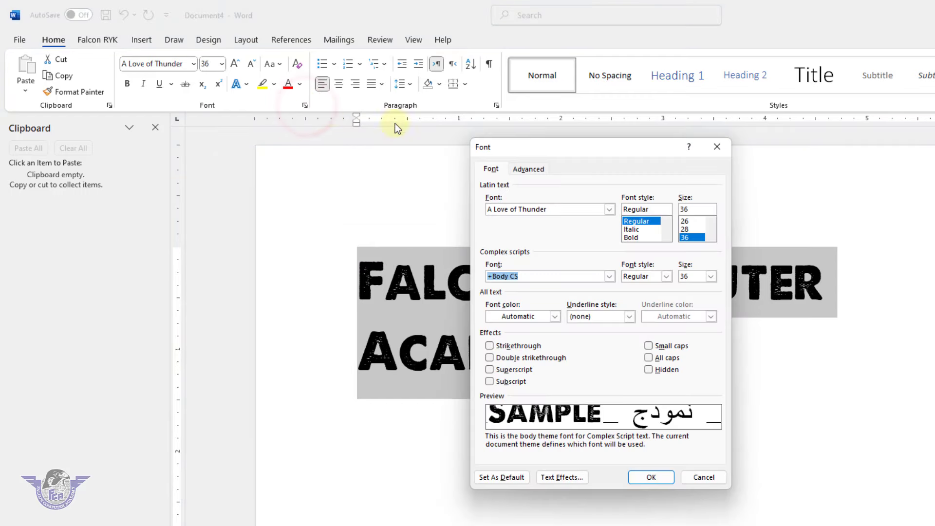
click(578, 479)
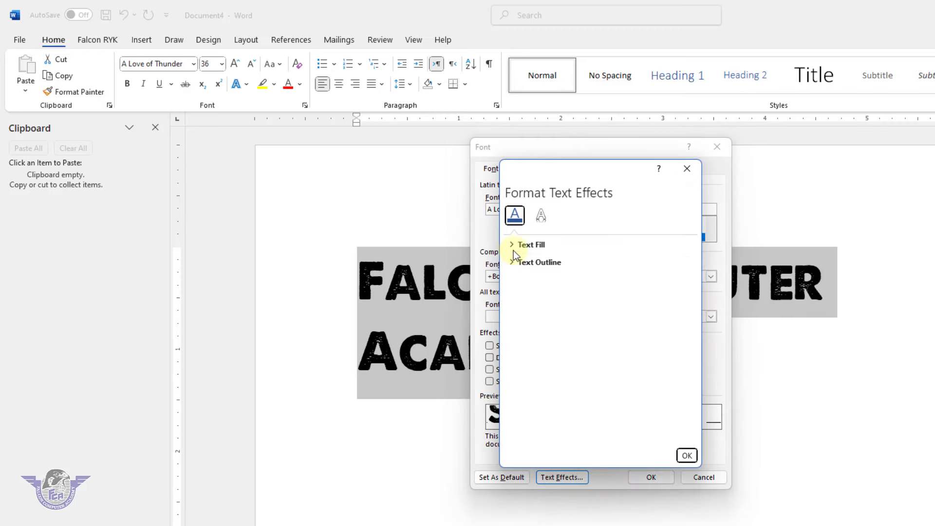
click(509, 246)
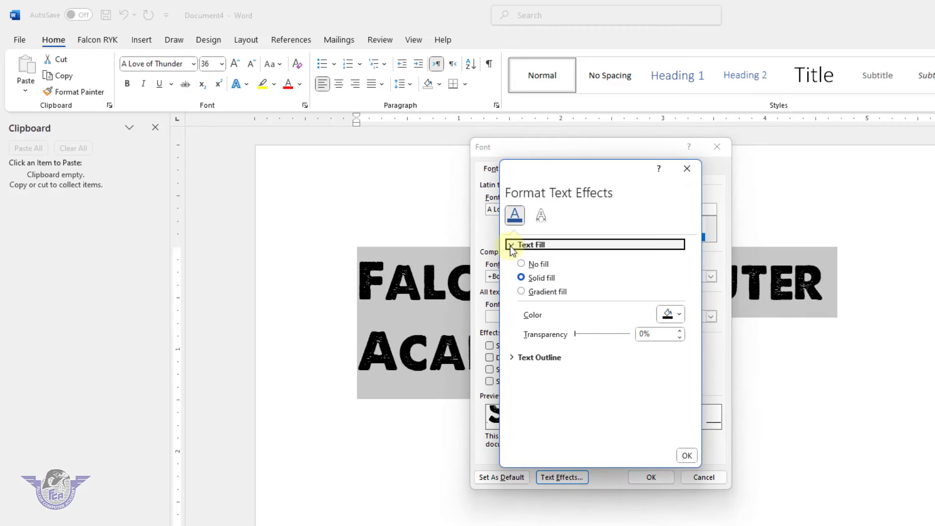
click(541, 290)
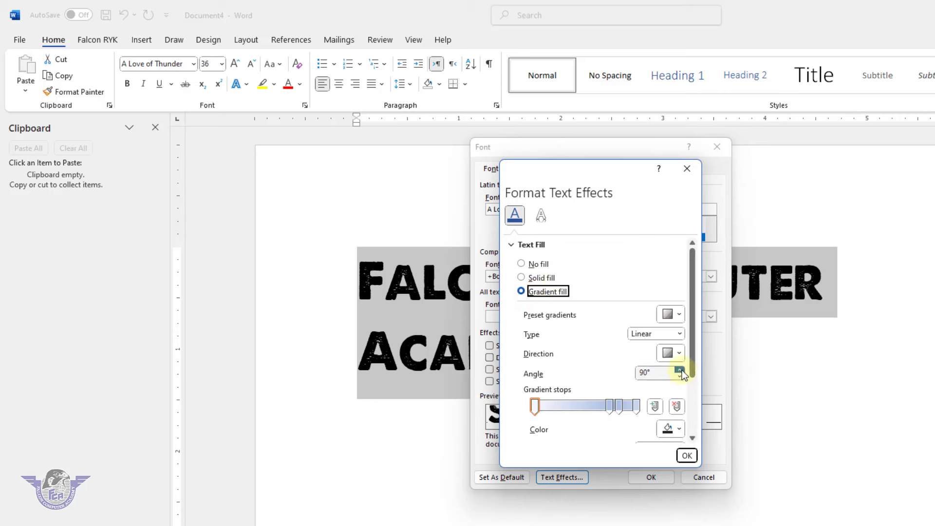
click(678, 314)
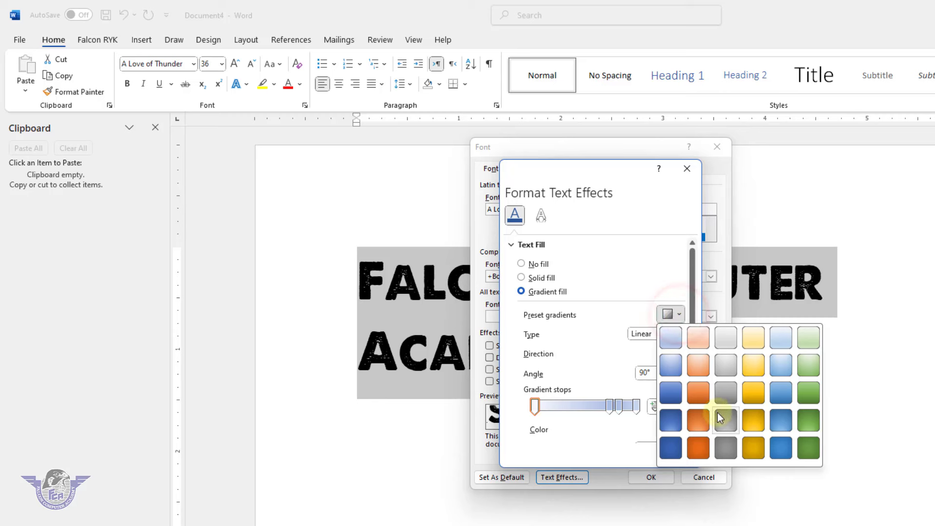
click(750, 393)
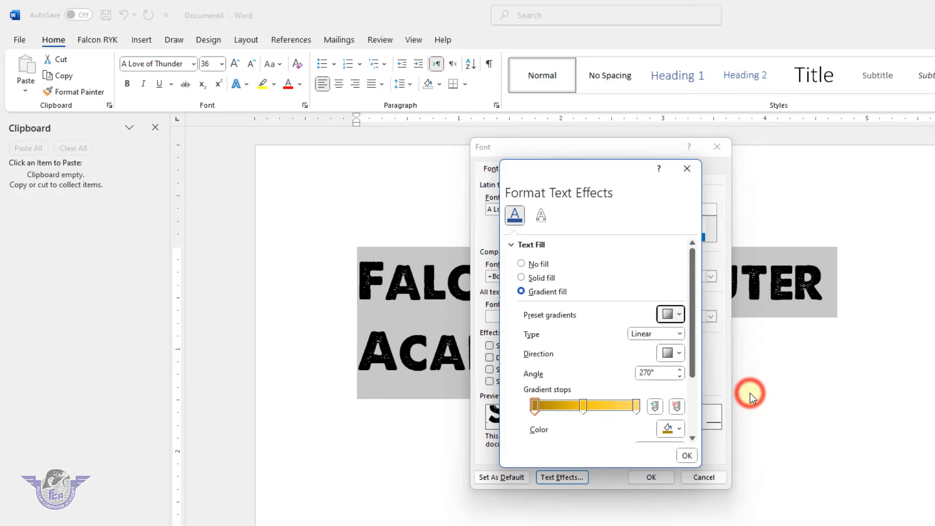
- Add two black stops to the gold text gradient, one on each side of its middle stop
click(609, 404)
click(677, 431)
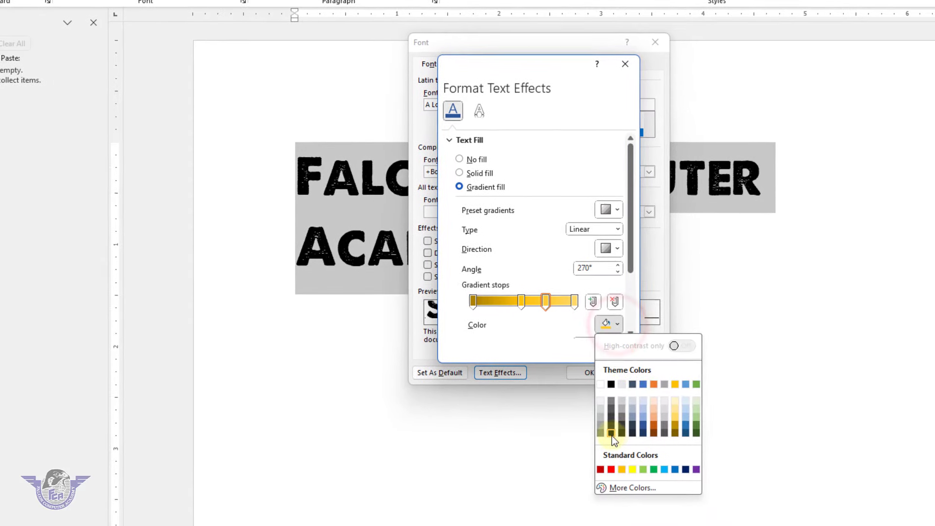
click(611, 433)
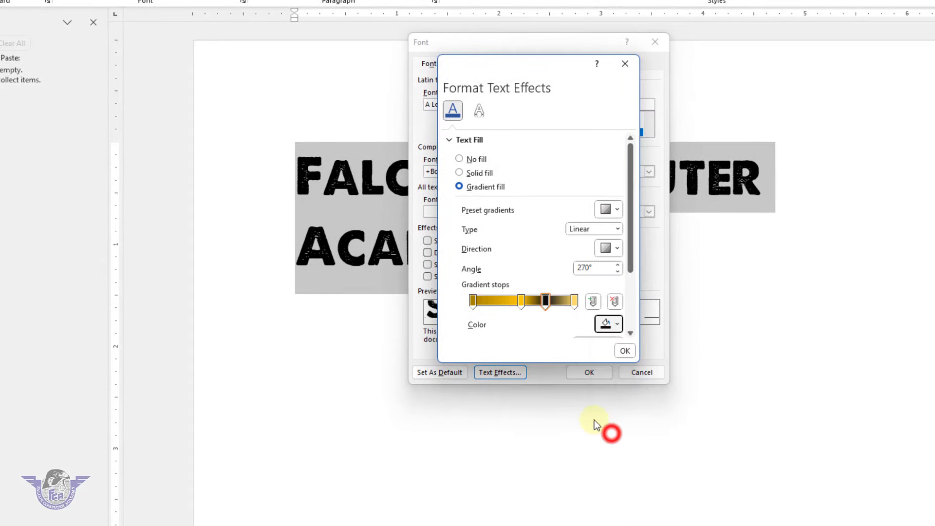
click(494, 302)
click(608, 324)
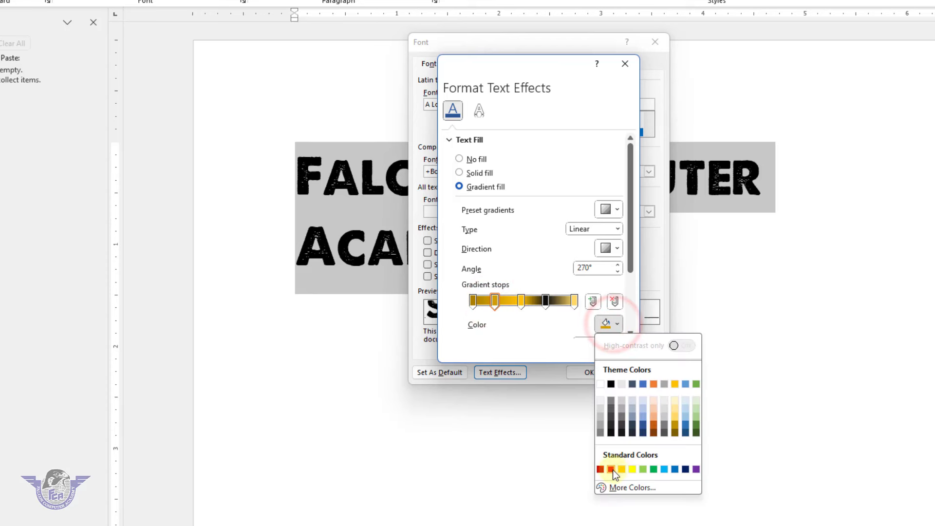
click(610, 431)
- Recolor the gradient's last stop red and apply the fill to the Falcon Computer Academy text
click(573, 301)
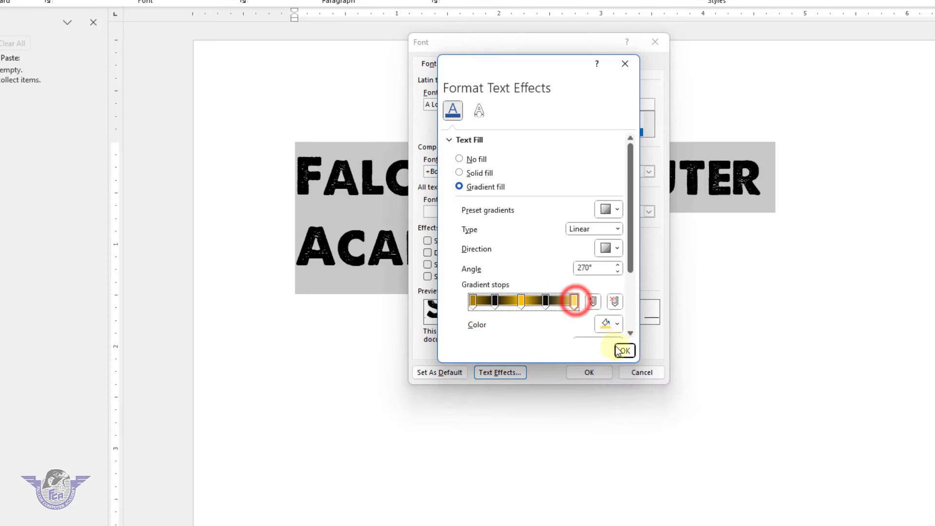
click(618, 323)
click(611, 469)
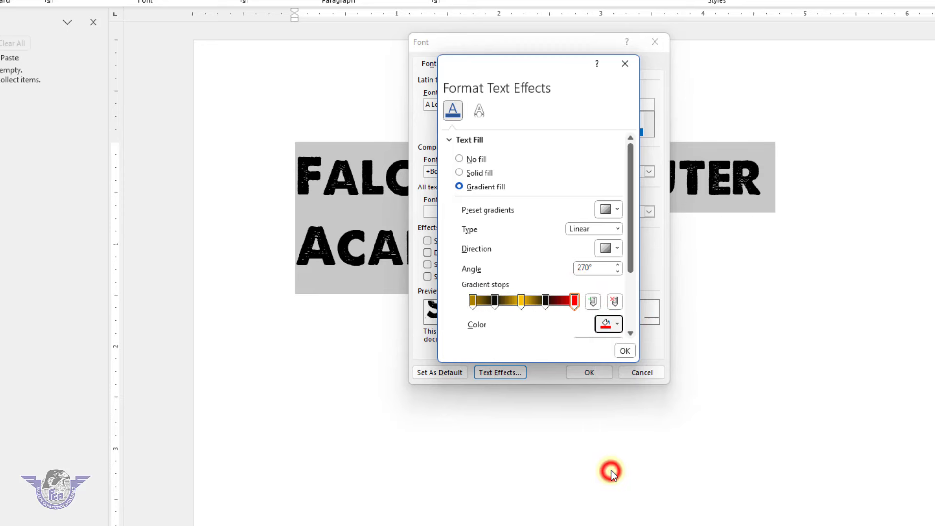
click(624, 355)
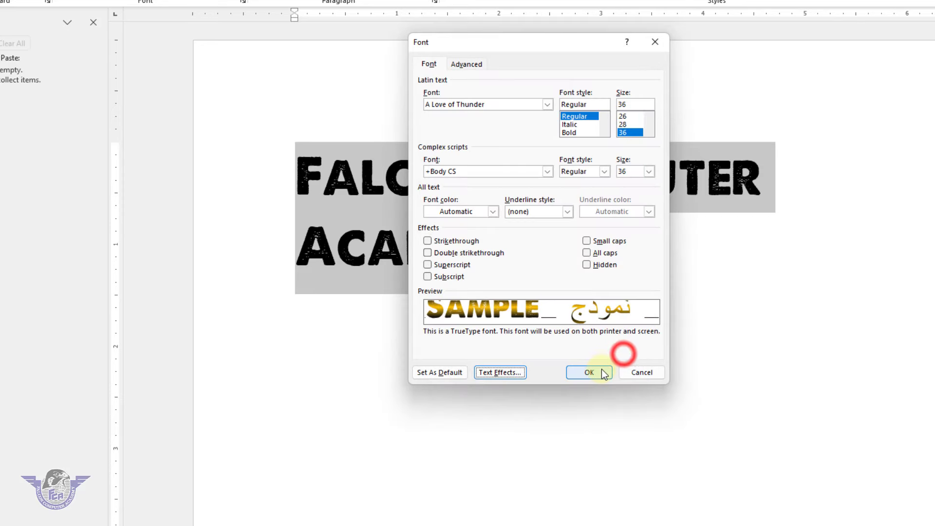
click(597, 370)
click(536, 292)
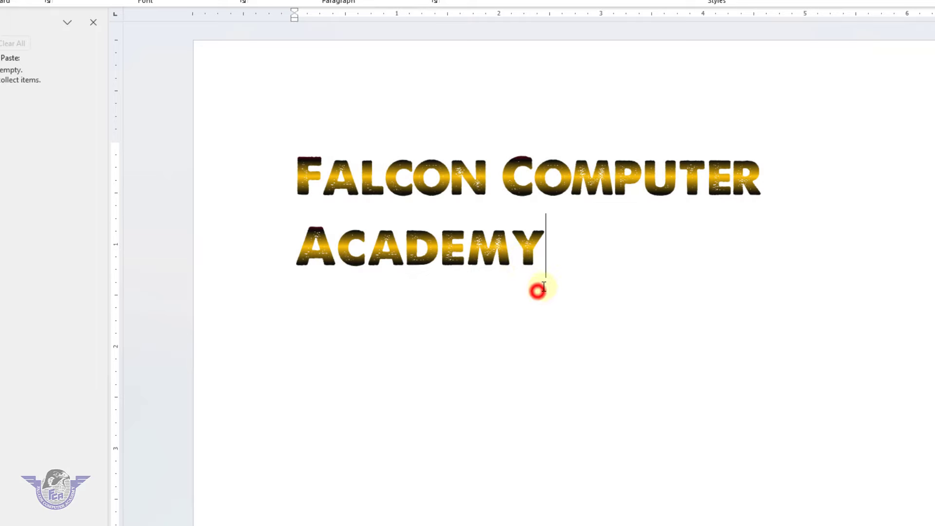
- Reopen the text fill settings for Falcon Computer Academy and set the gradient type to Radial
drag(543, 254, 282, 184)
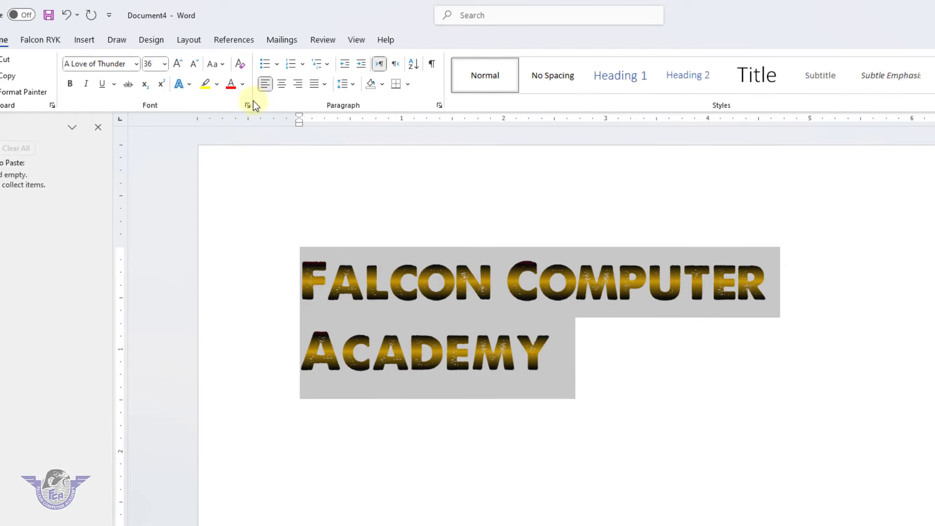
click(249, 104)
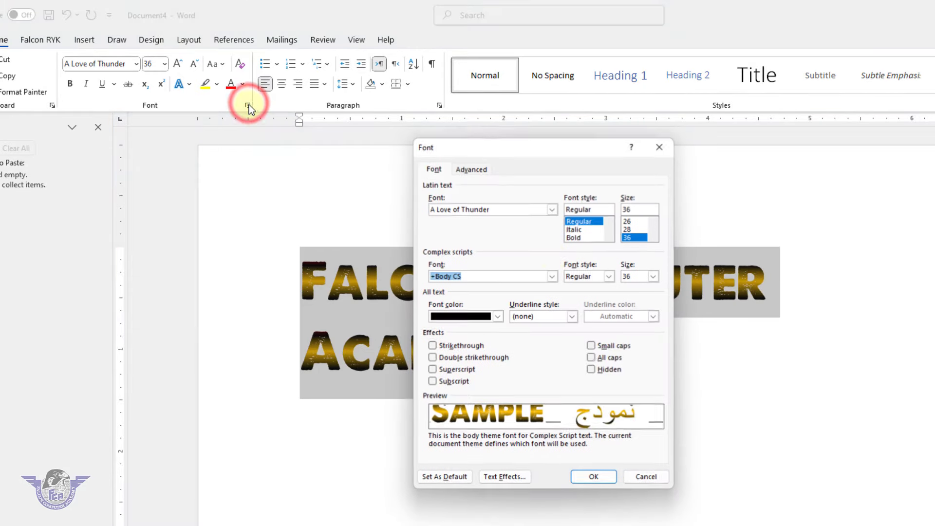
click(506, 476)
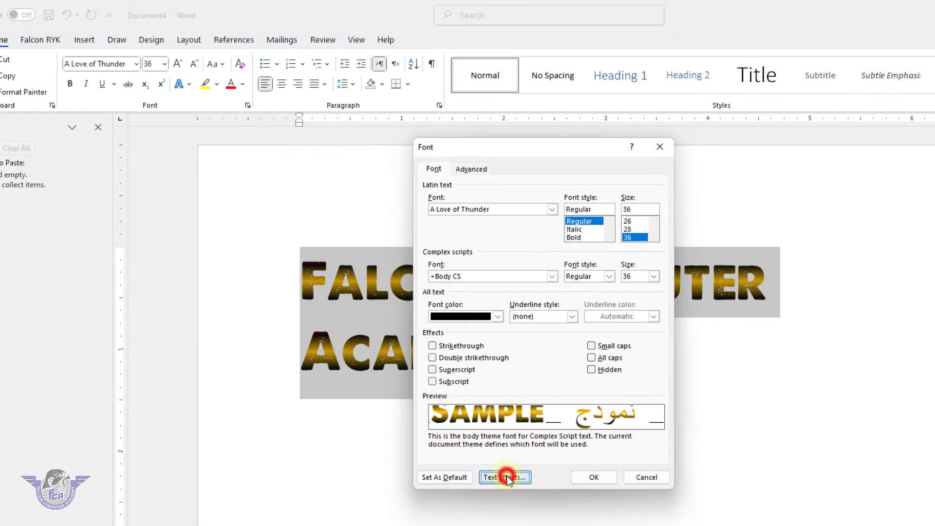
click(458, 246)
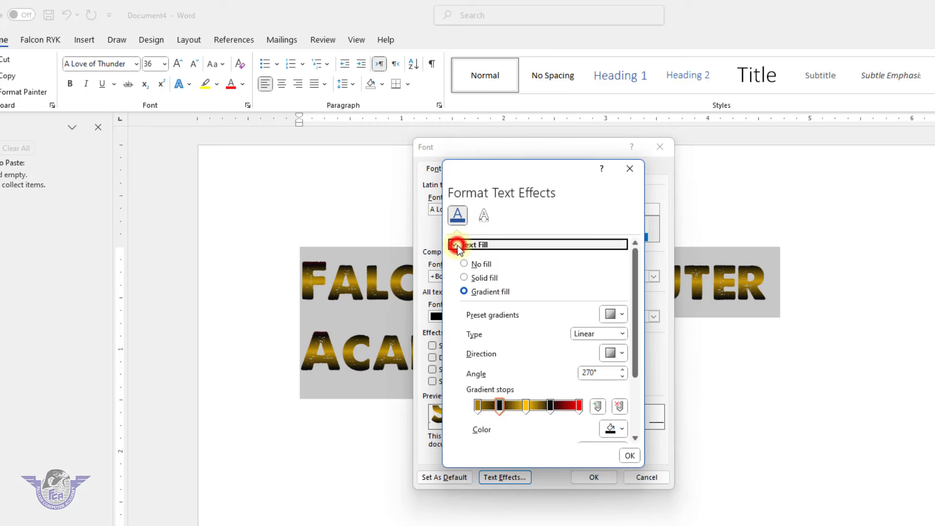
click(612, 334)
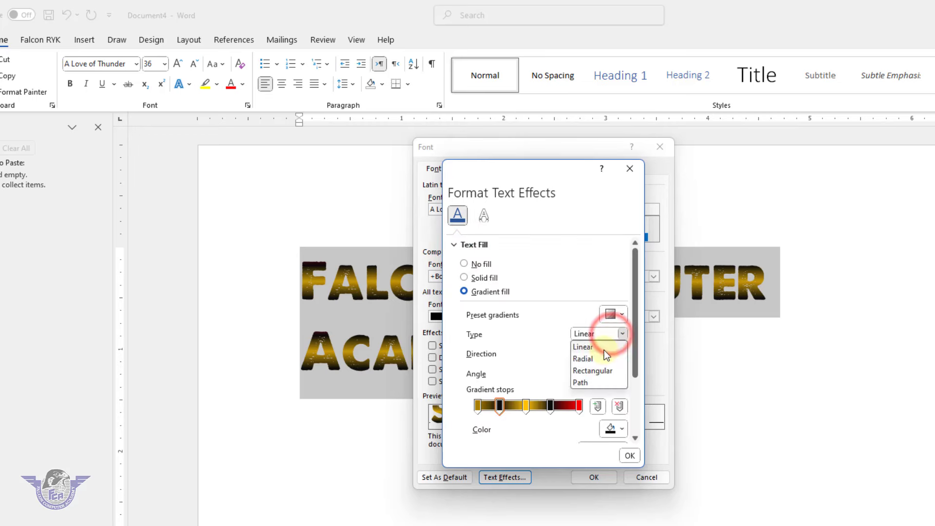
click(594, 358)
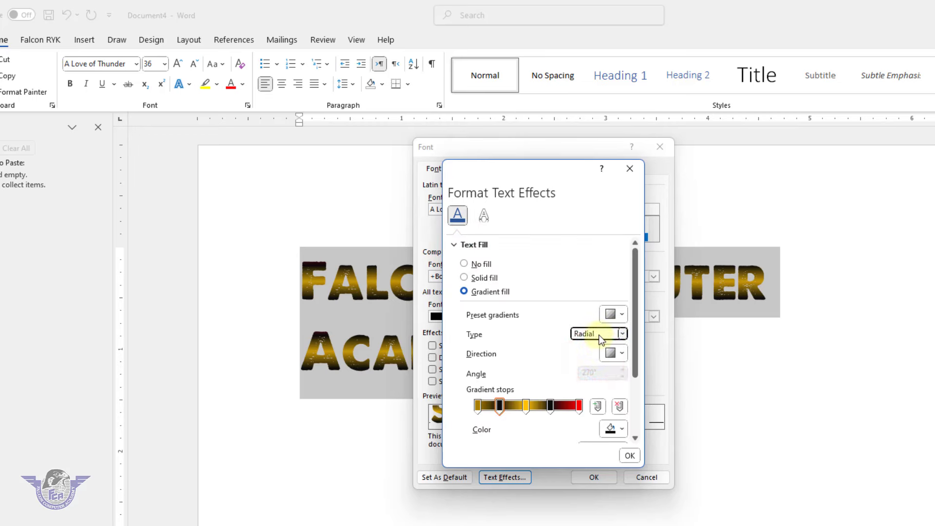
- Try the Rectangular and Path gradient types and return the text fill to Radial
click(600, 335)
click(592, 370)
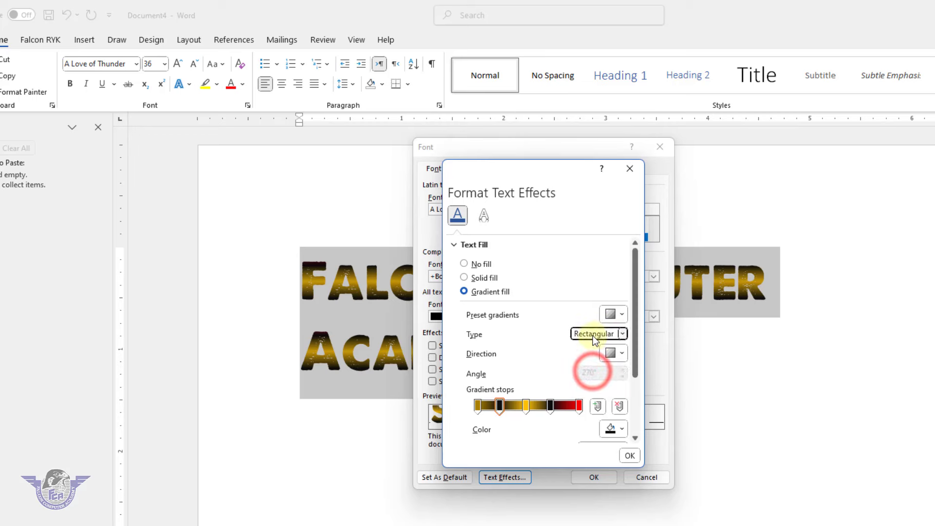
click(595, 336)
click(583, 380)
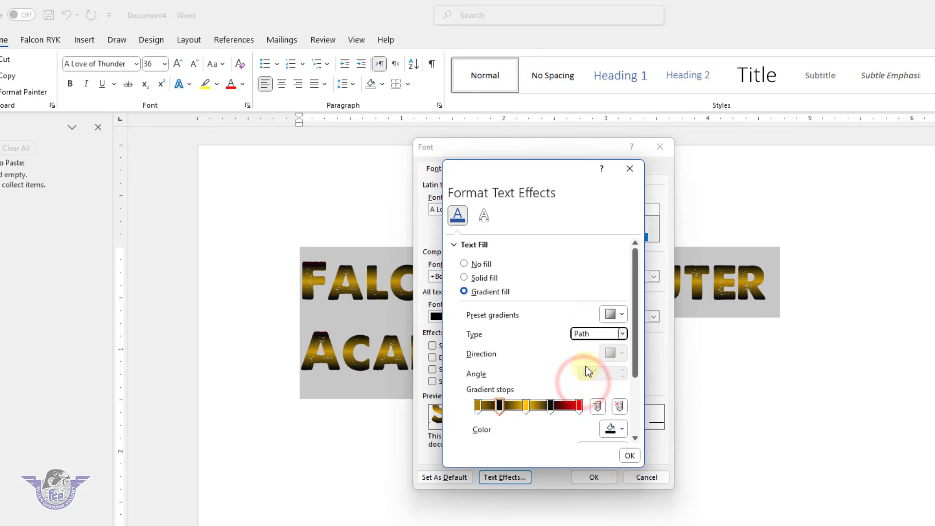
click(590, 334)
click(591, 360)
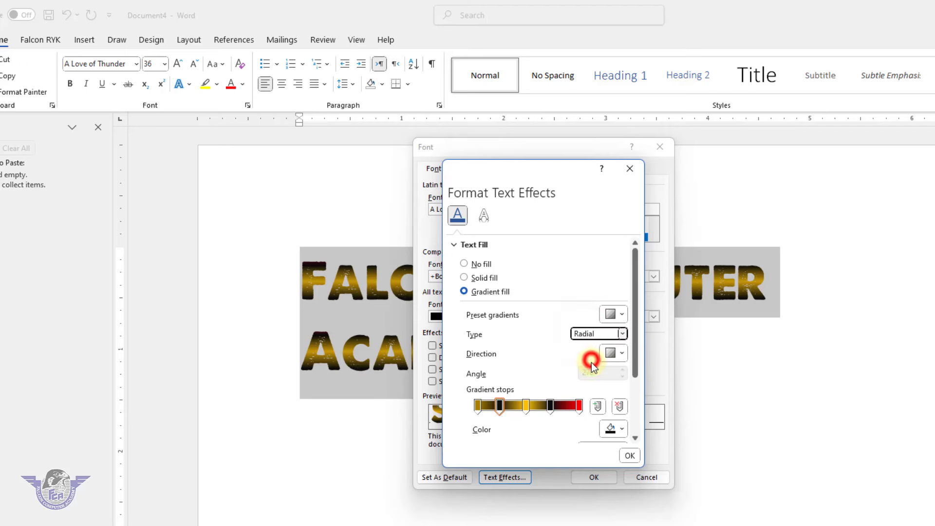
- Apply the radial gradient to the text and add a new line below it reading Office Management
click(629, 455)
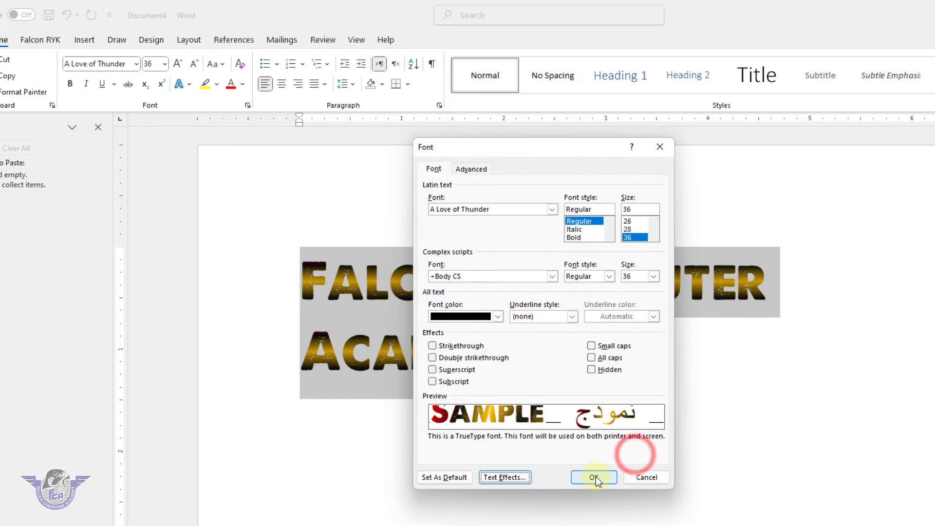
click(595, 476)
click(651, 451)
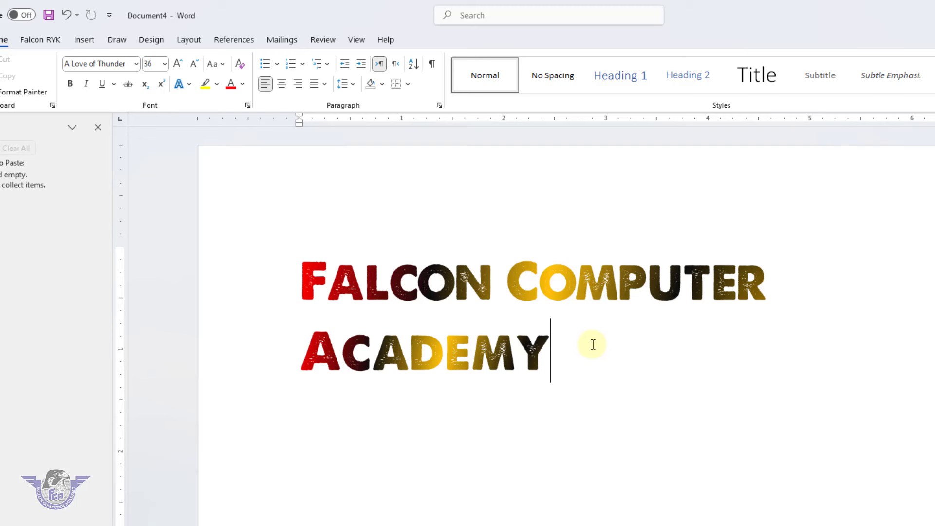
key(Return)
text(Office Mana)
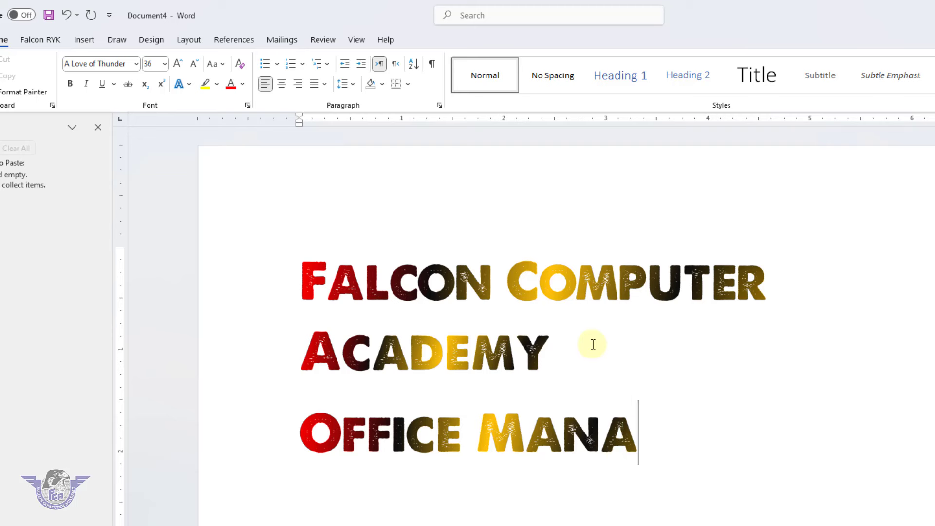
text(gement)
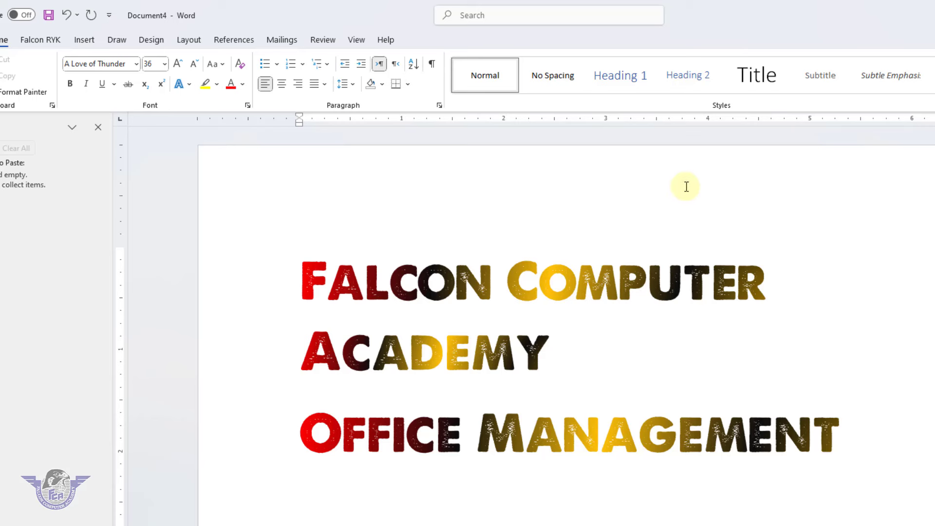
- Draw a small five-pointed star below the word Office
click(89, 40)
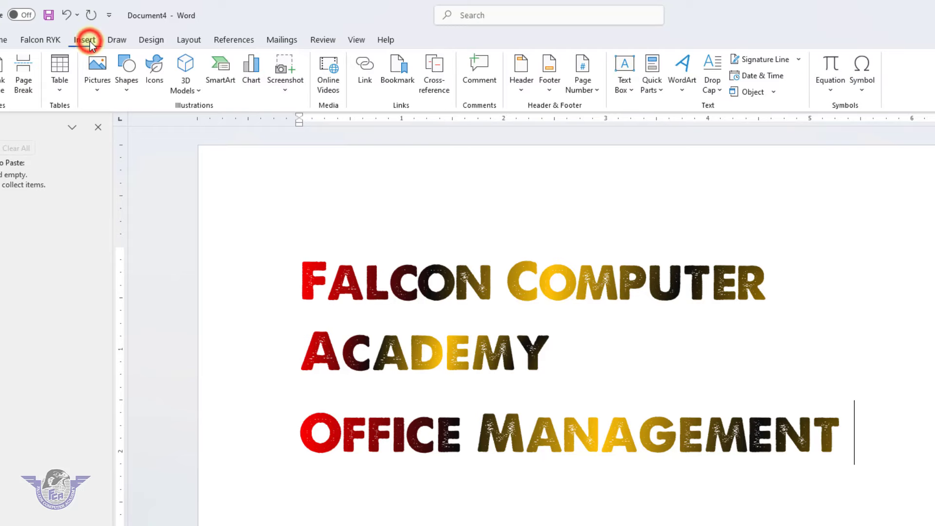
click(128, 90)
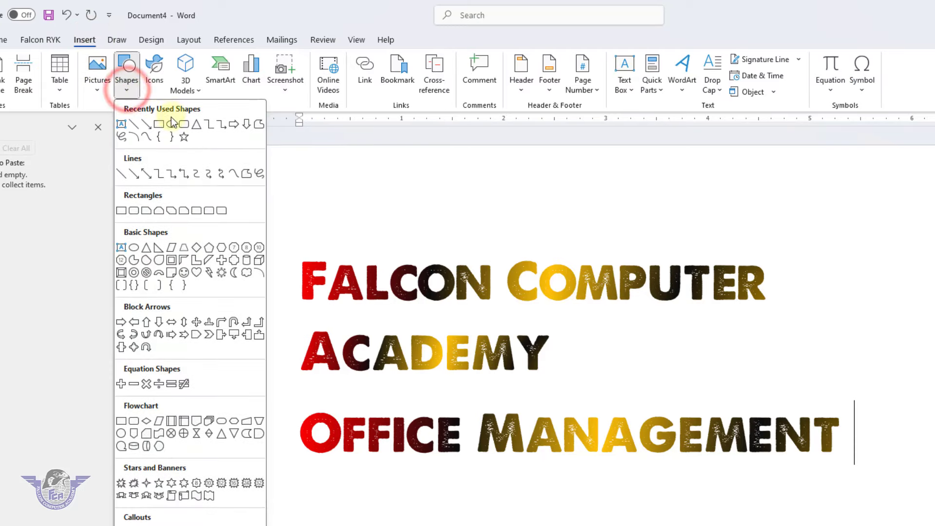
click(183, 136)
drag(315, 493, 362, 520)
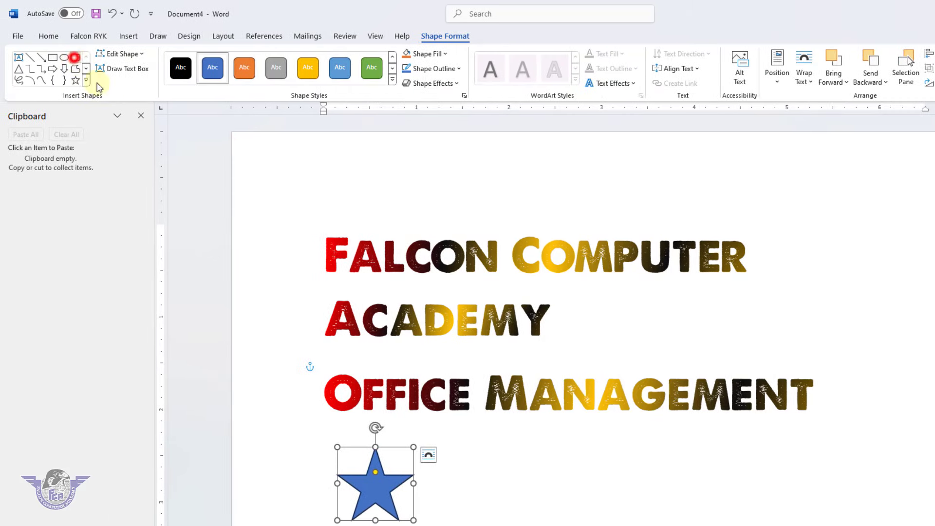
- Draw a wide rounded rectangle to the right of the star and a triangle to the right of the word Academy
click(75, 56)
drag(456, 429, 666, 524)
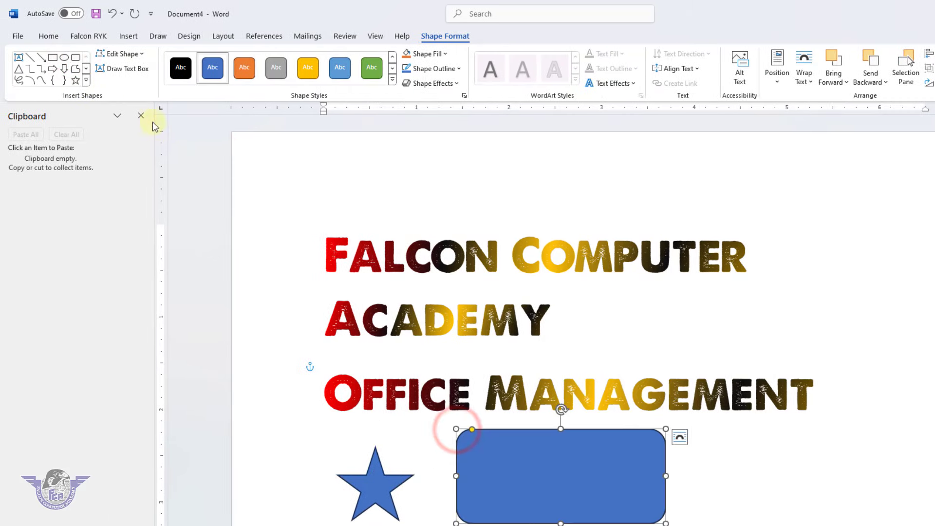
click(19, 68)
drag(588, 295, 653, 361)
click(864, 350)
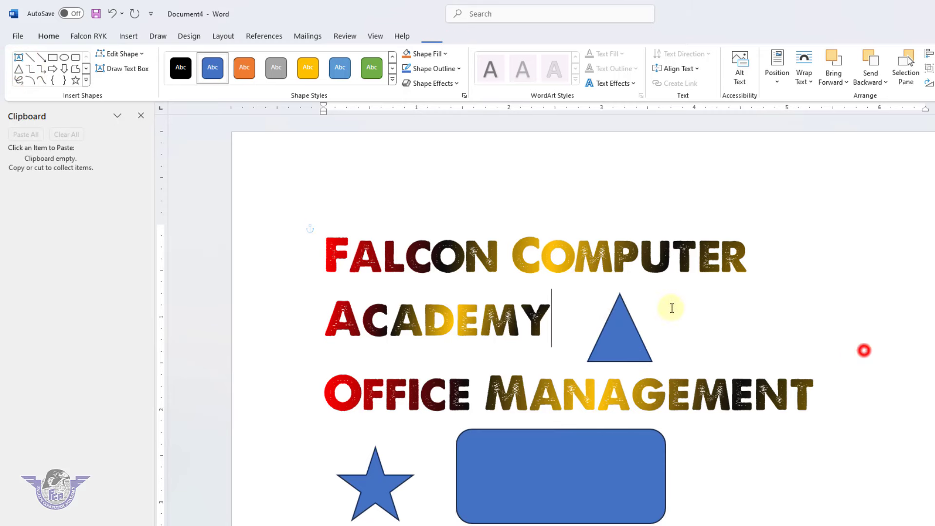
- Select all of the document's text and shapes together and clear the selection
triple_click(302, 228)
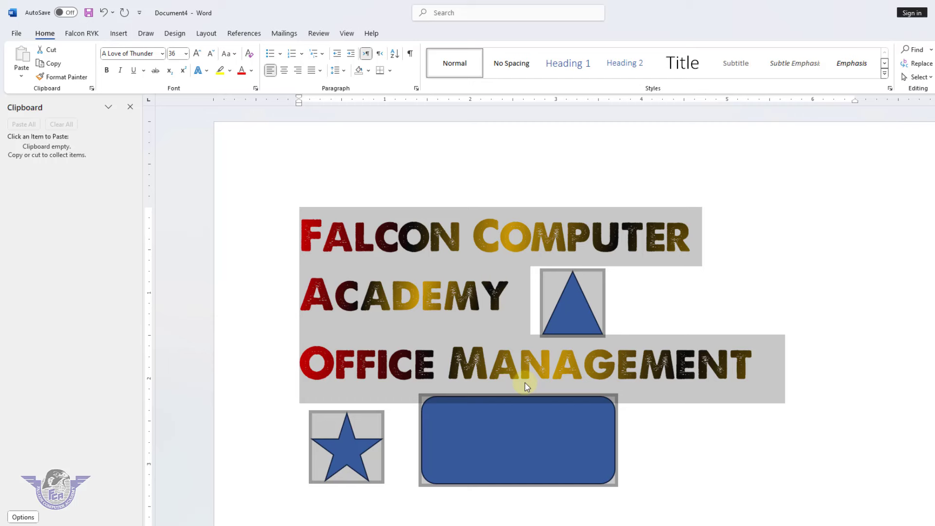
click(657, 431)
click(44, 33)
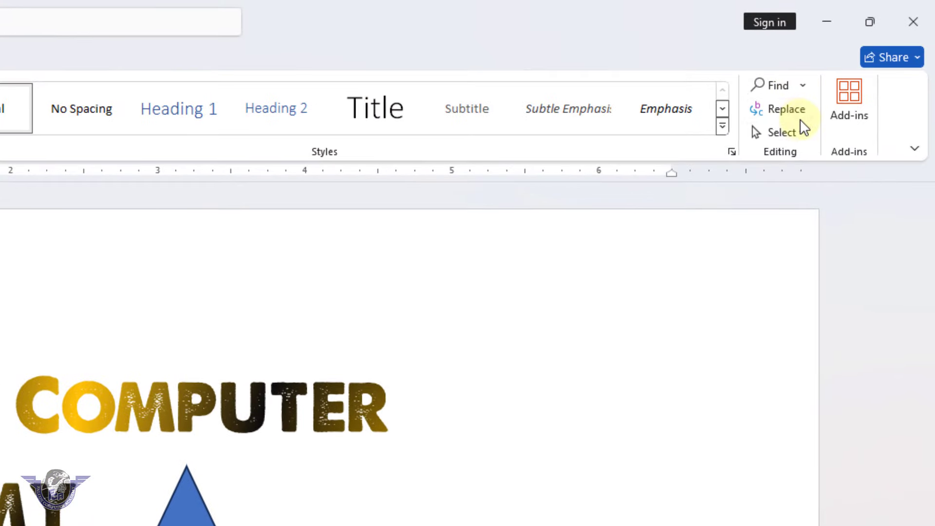
- Select only the star, rounded rectangle and triangle with Select Objects, move them together slightly up and to the right, and clear the selection
click(805, 136)
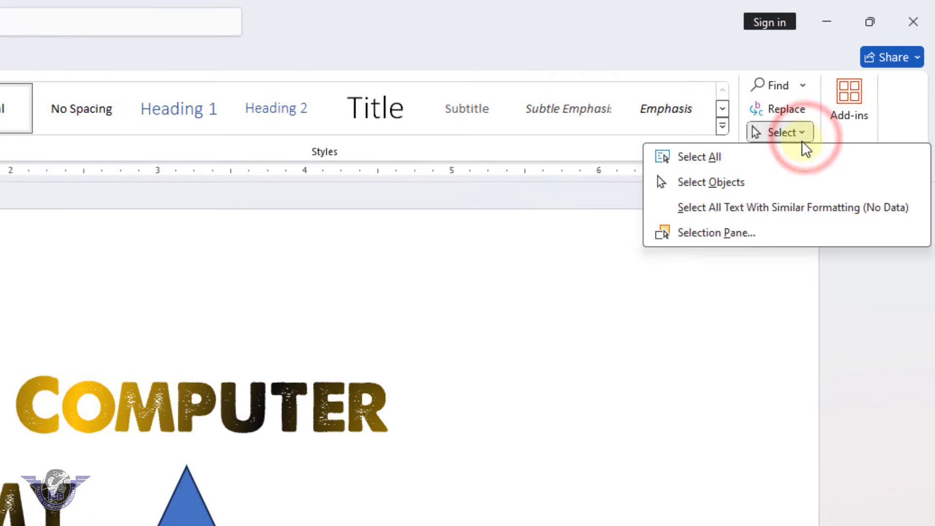
click(724, 183)
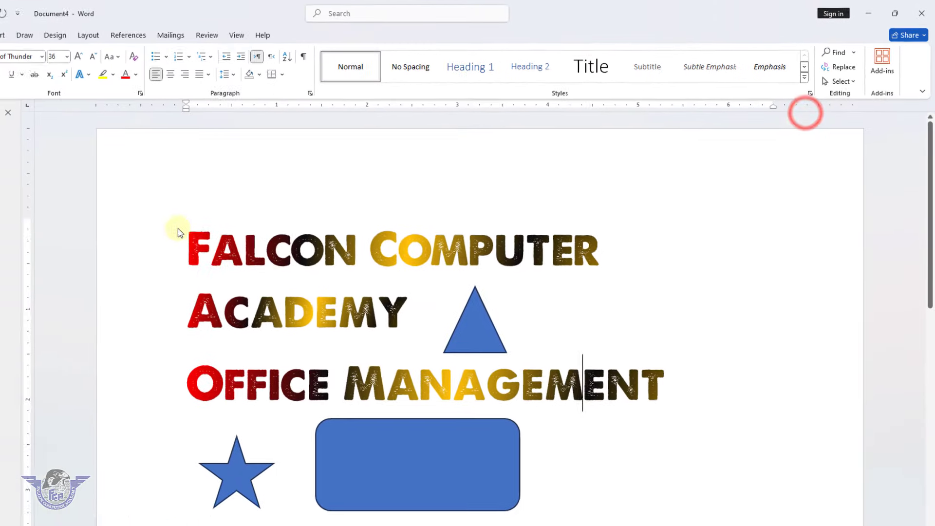
drag(149, 212, 592, 513)
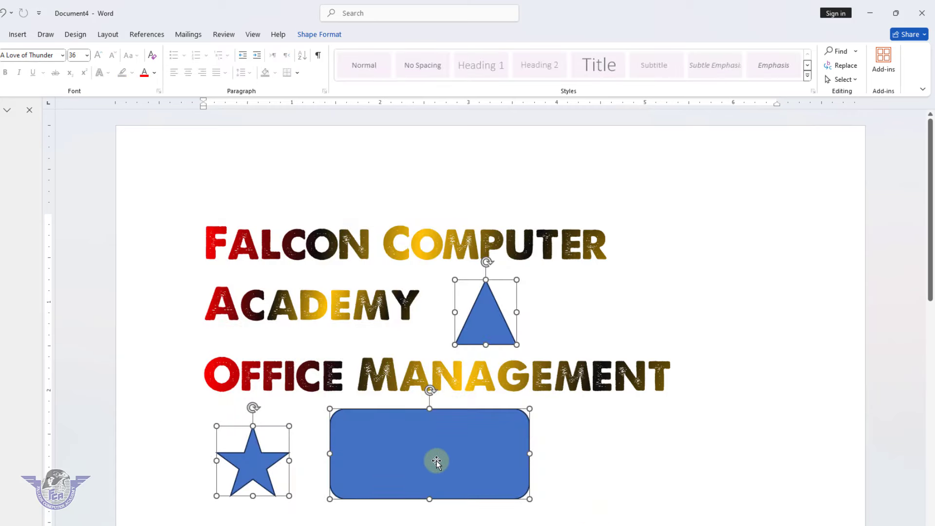
drag(436, 462, 463, 454)
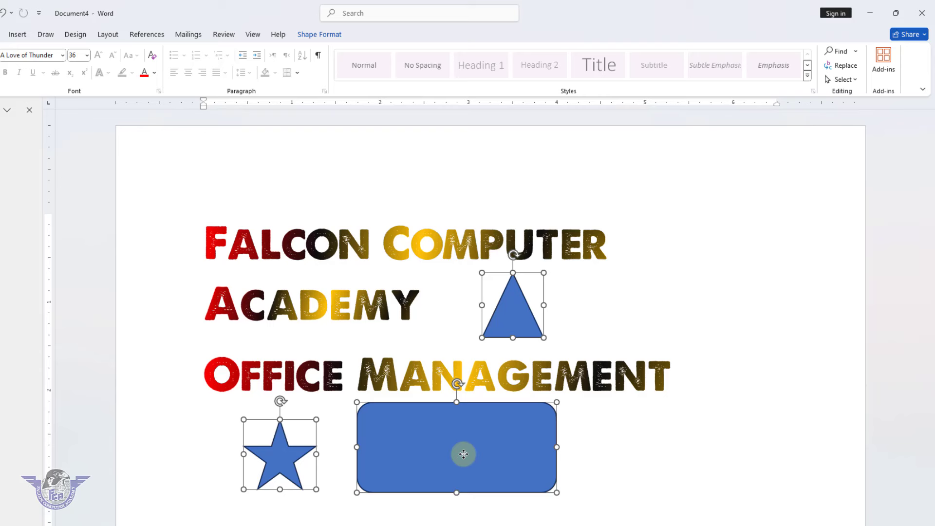
click(476, 213)
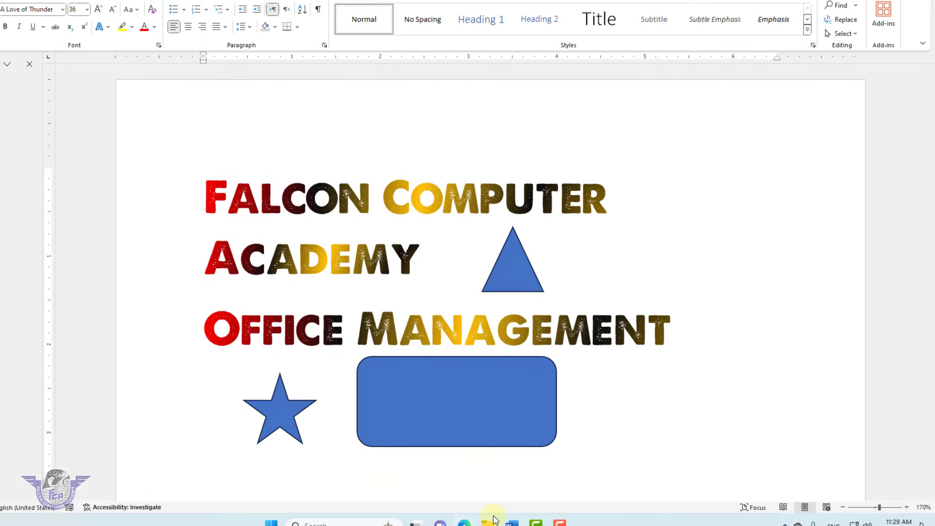
- Switch to the blank Document3 and enter Office Management as its first line
click(511, 513)
click(538, 480)
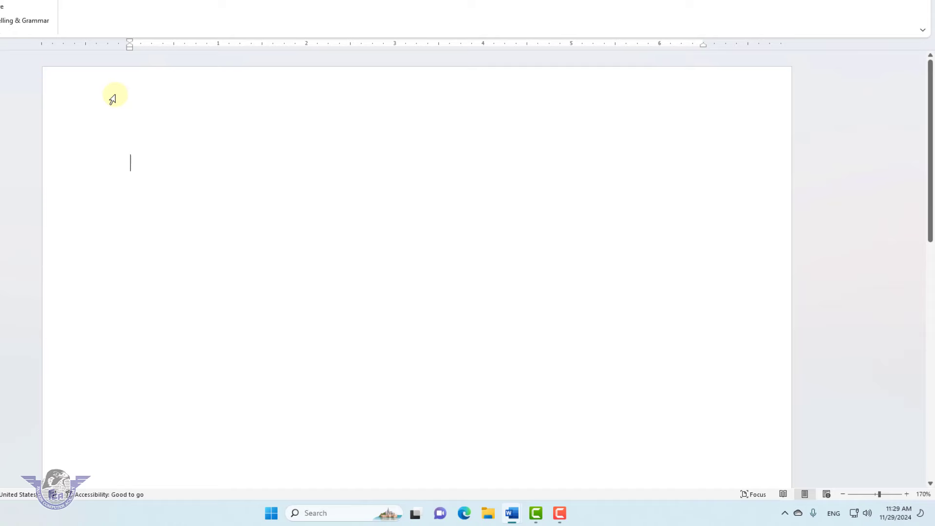
text(Office Manag)
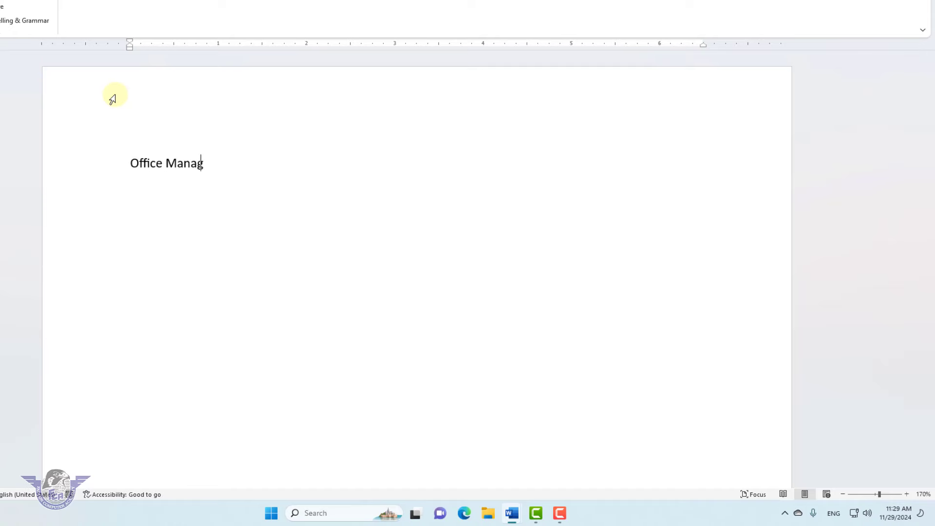
text(ement)
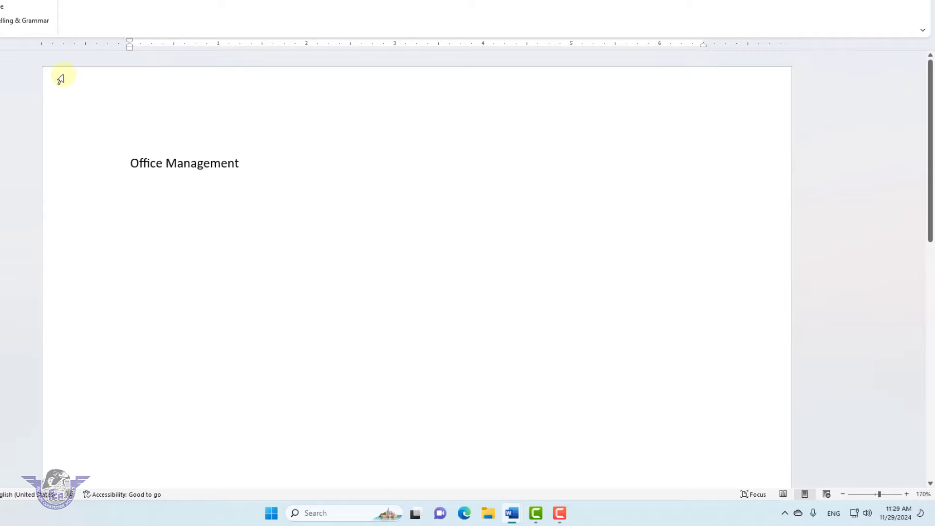
- Format the Office Management line in the A Love of Thunder font and enlarge it to size 24
drag(248, 164, 125, 155)
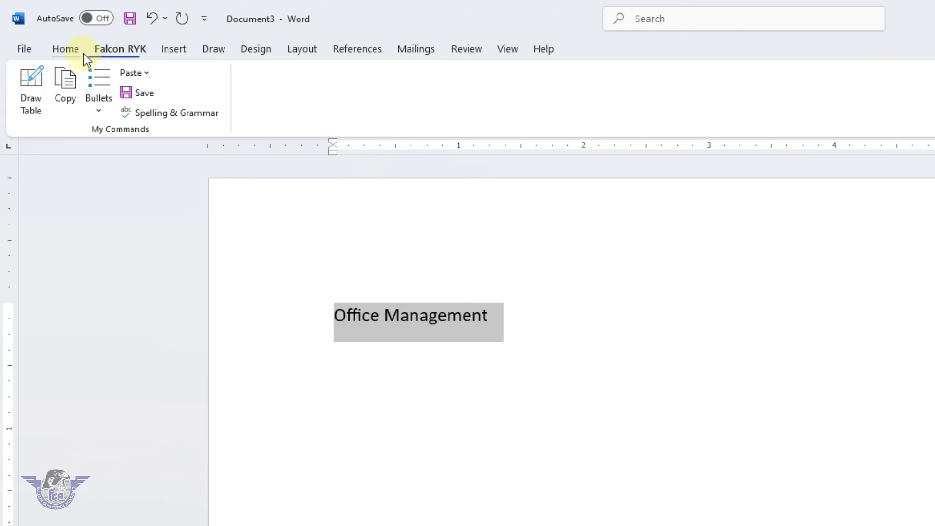
click(72, 49)
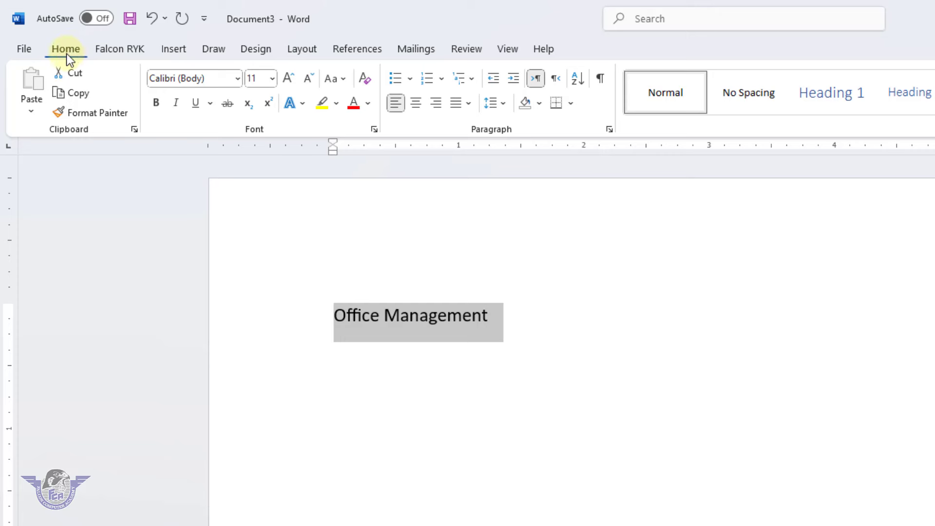
click(239, 79)
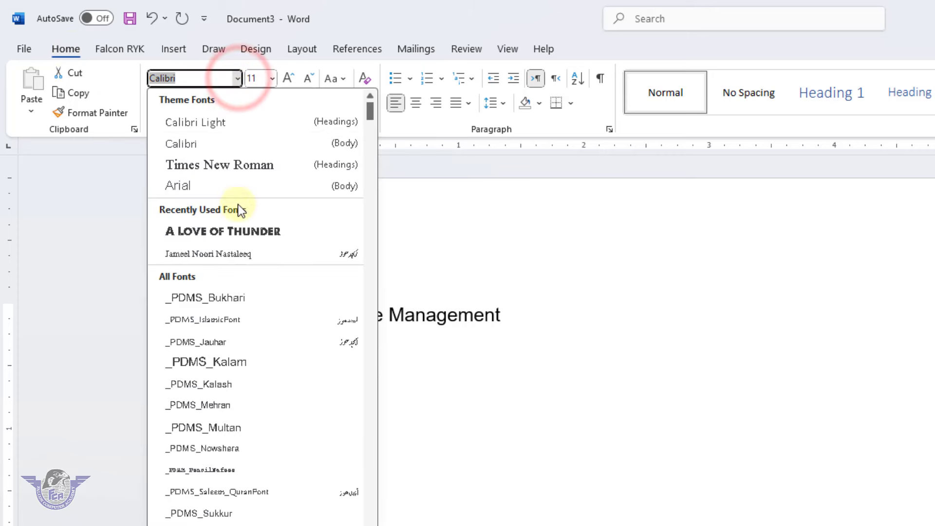
click(241, 230)
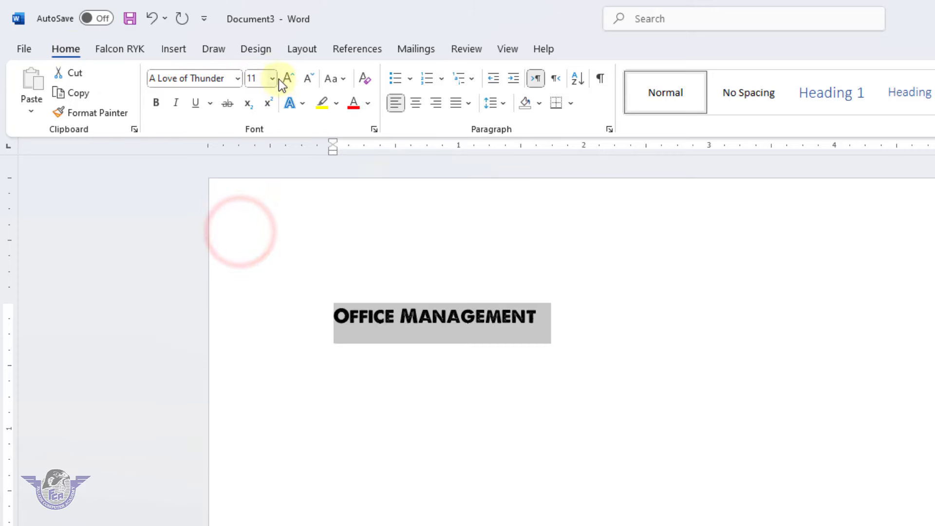
click(286, 78)
click(287, 78)
click(287, 78)
click(287, 78)
click(287, 78)
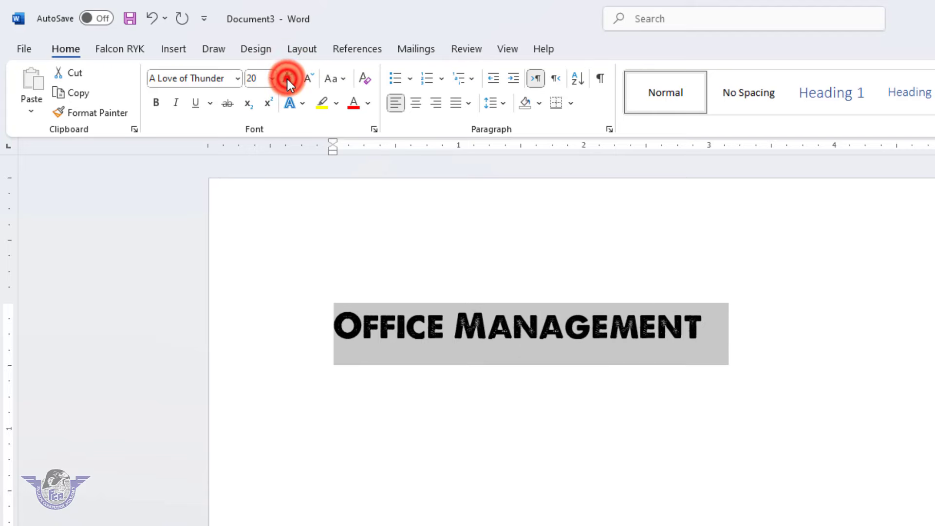
click(288, 79)
click(288, 80)
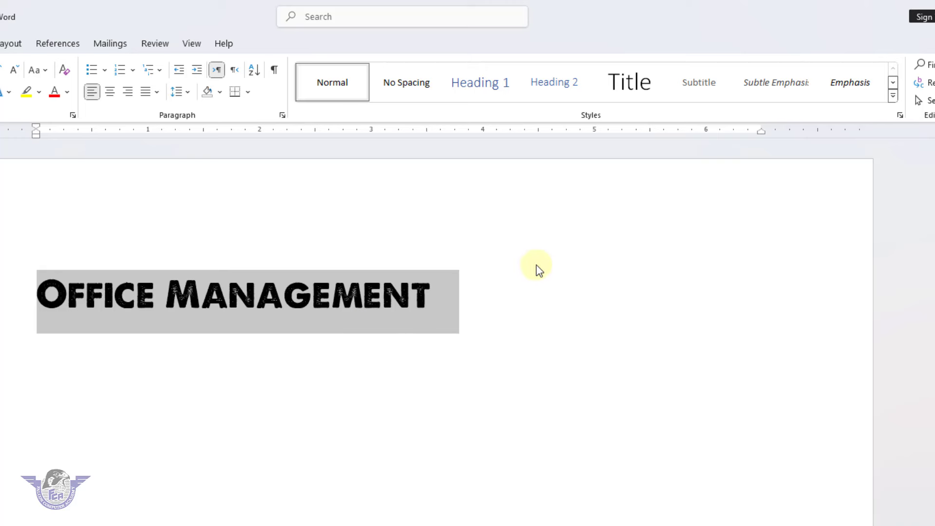
- Create a new style named Heading 001 from the formatting of the Office Management line
drag(422, 310, 66, 312)
click(894, 97)
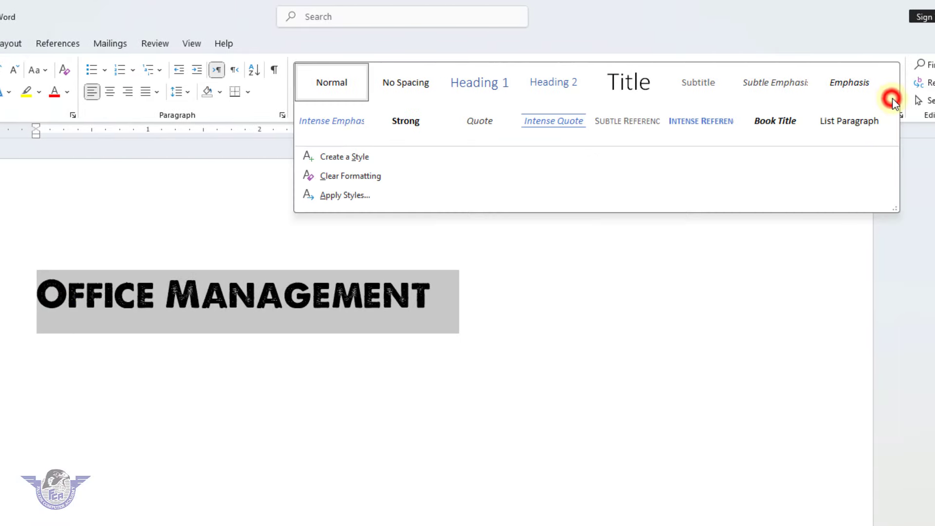
click(370, 157)
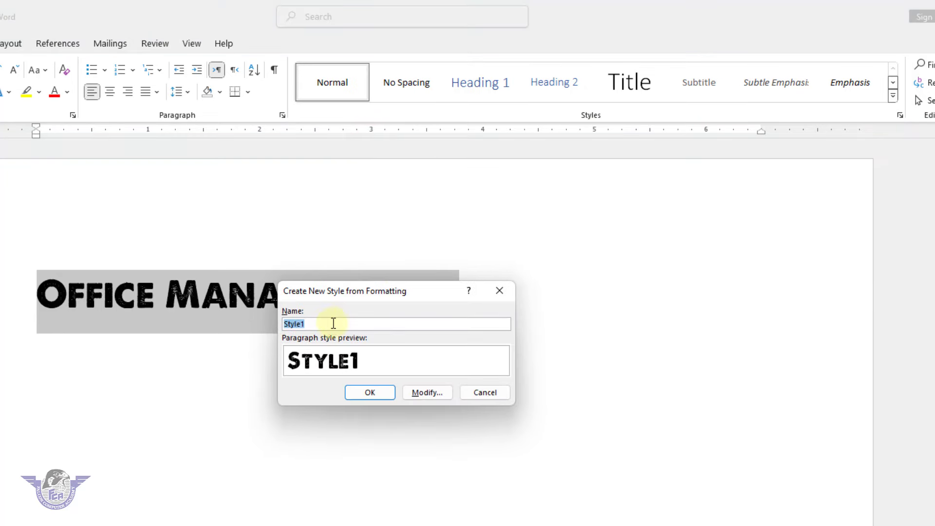
double_click(298, 323)
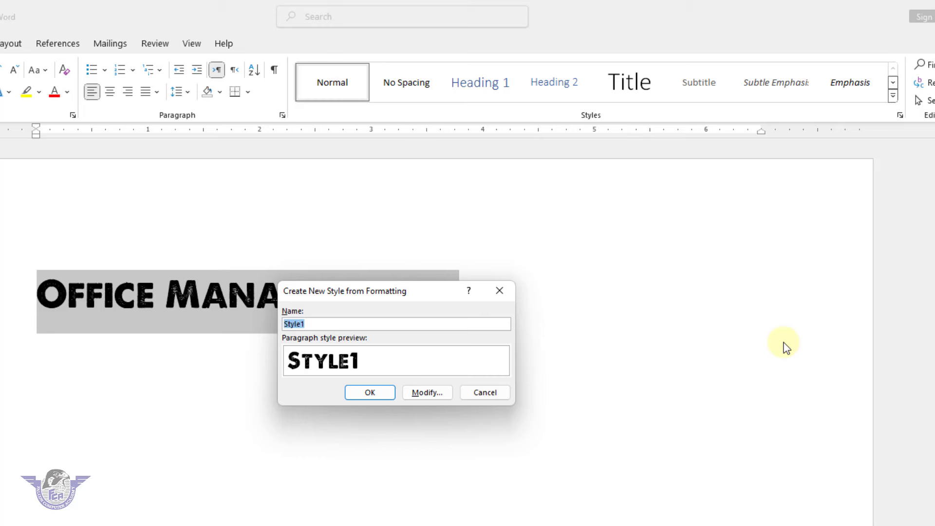
text(Heading 001)
click(374, 393)
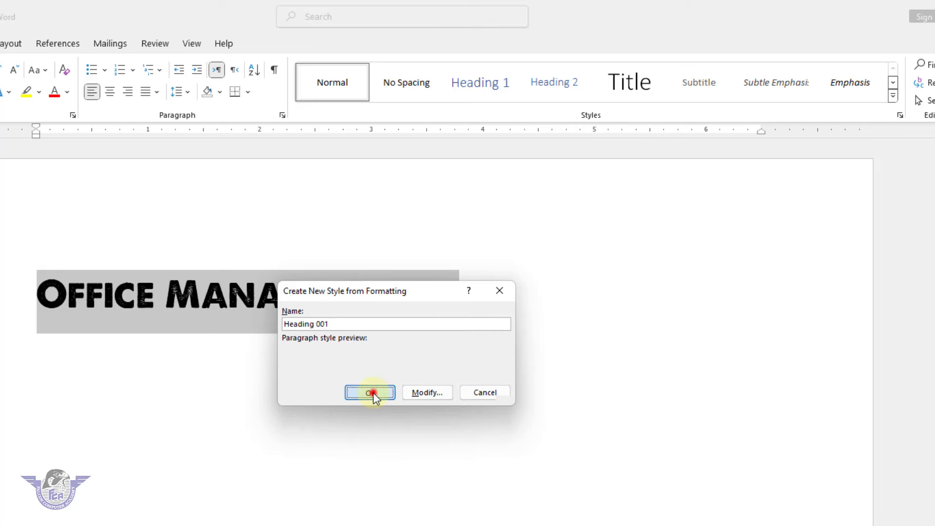
click(436, 328)
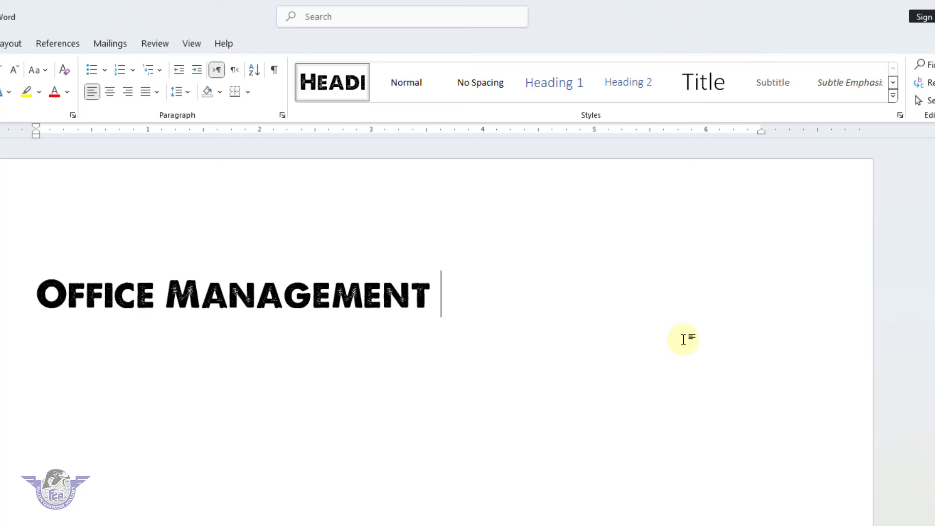
- Fill in sample paragraphs in the Normal style below the heading with =rand()
click(410, 86)
text(=)
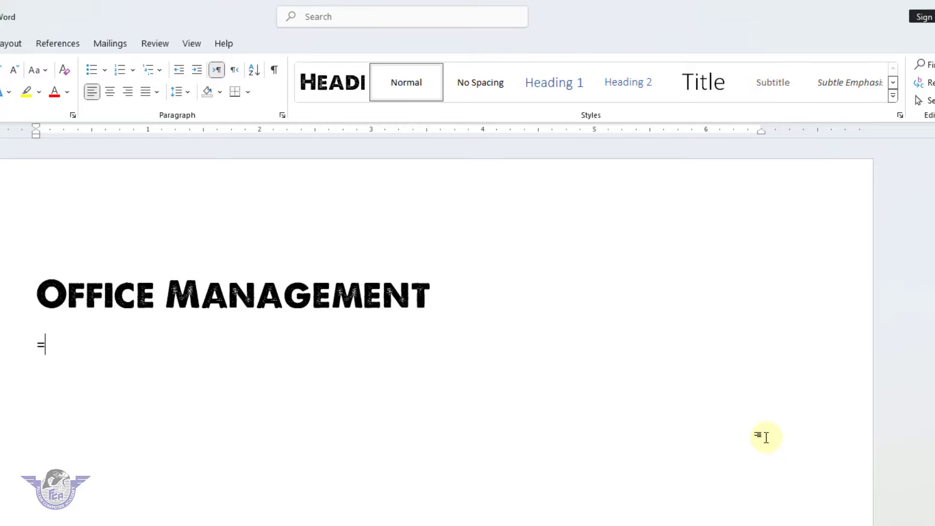
text(rand())
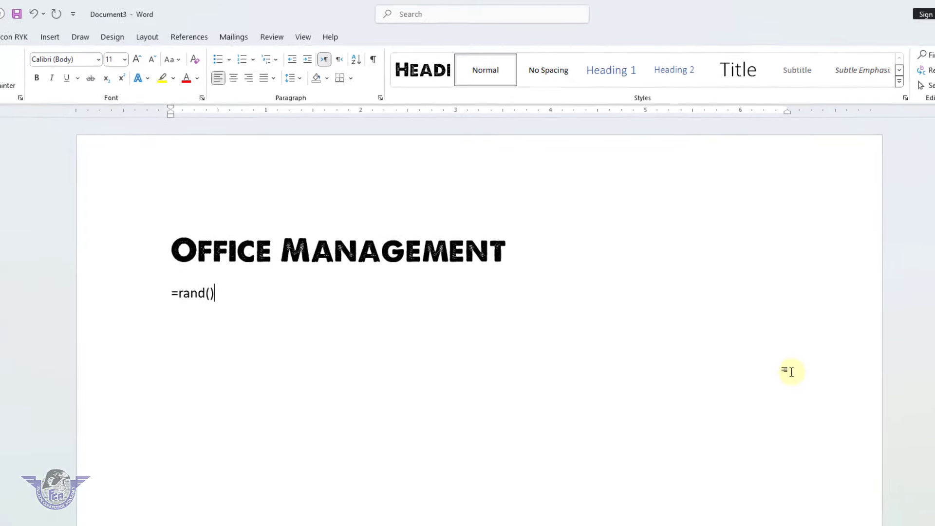
key(Return)
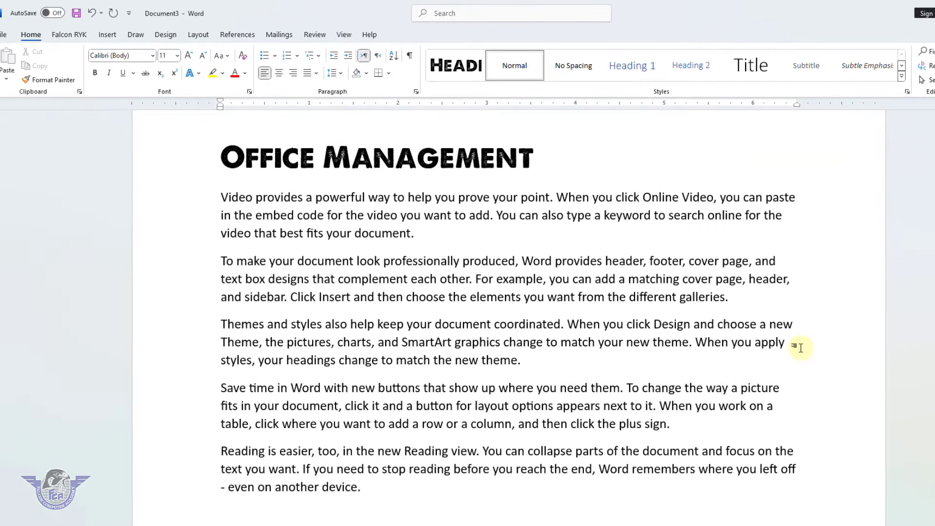
- Add a line reading Graphics below the sample paragraphs and apply the Heading 001 style to it
text(Graphics)
key(Return)
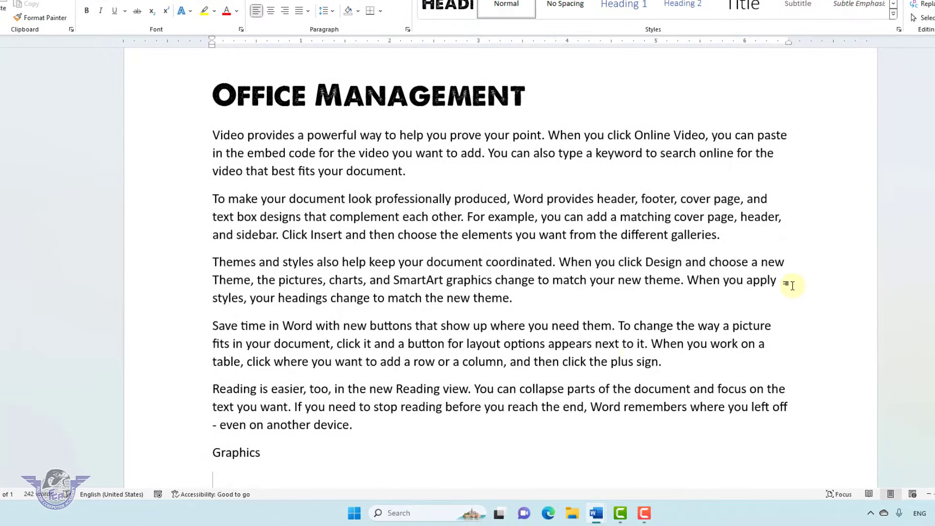
double_click(264, 453)
click(453, 4)
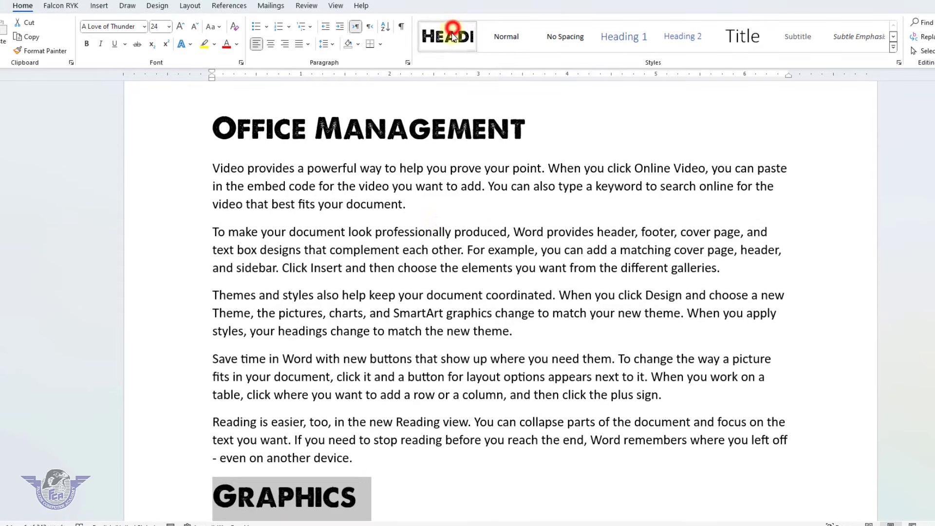
scroll(397, 485, down, 2)
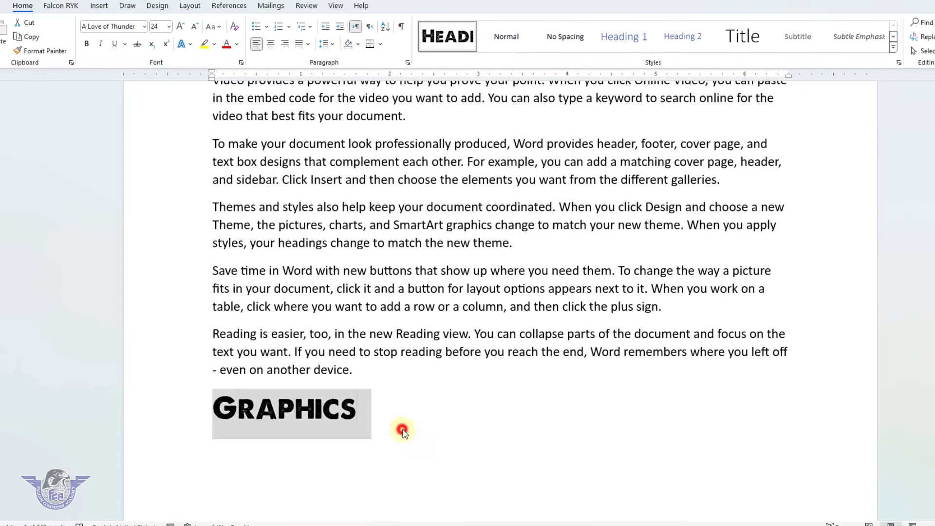
click(403, 431)
- Link the Office Management heading to the existing file Master Excel with Time.docx in the Documents folder
scroll(574, 384, up, 2)
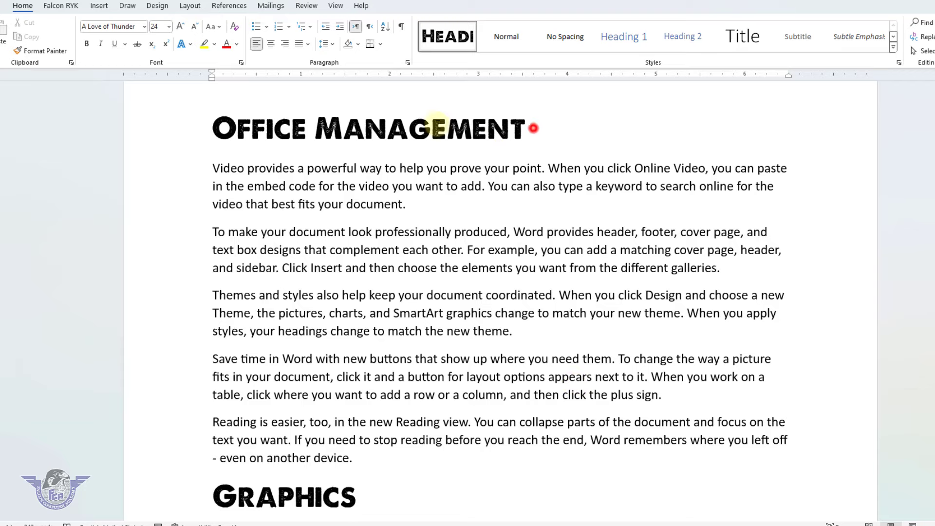
drag(538, 127, 213, 125)
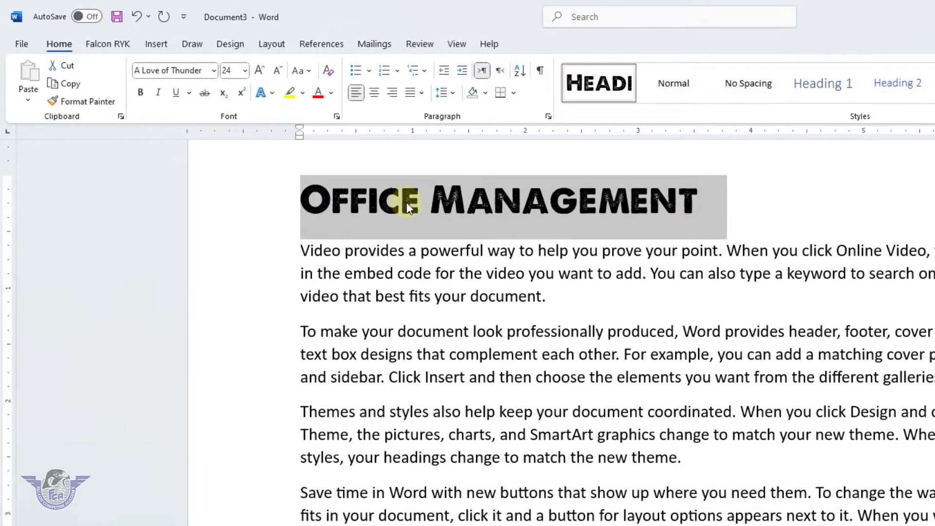
click(525, 214)
drag(710, 204, 271, 202)
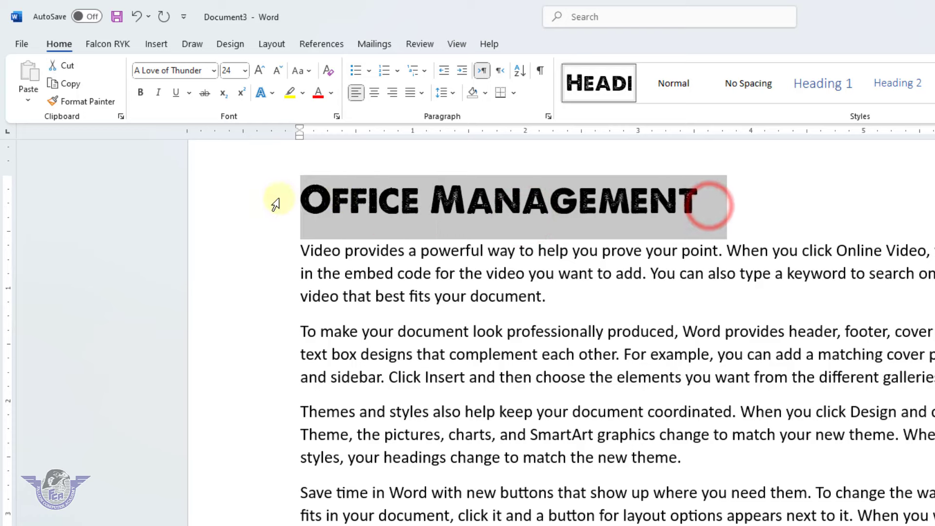
right_click(361, 205)
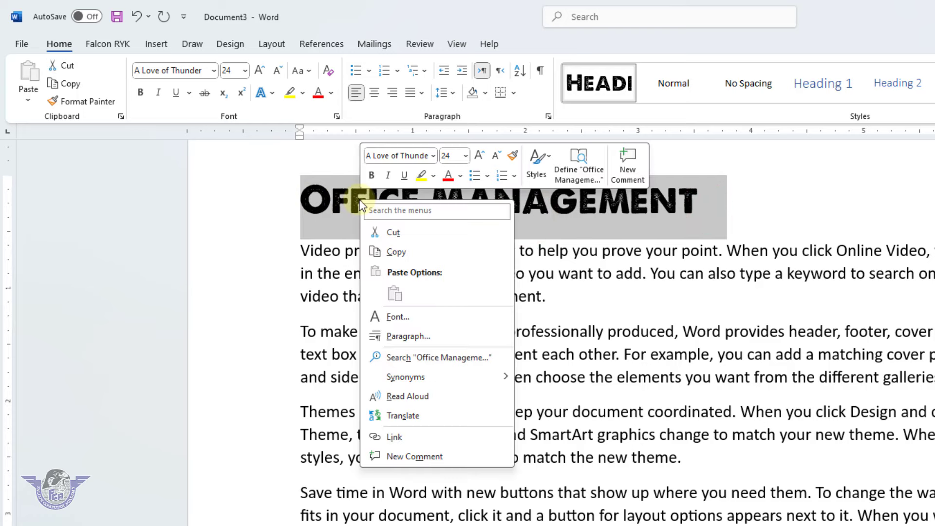
click(399, 440)
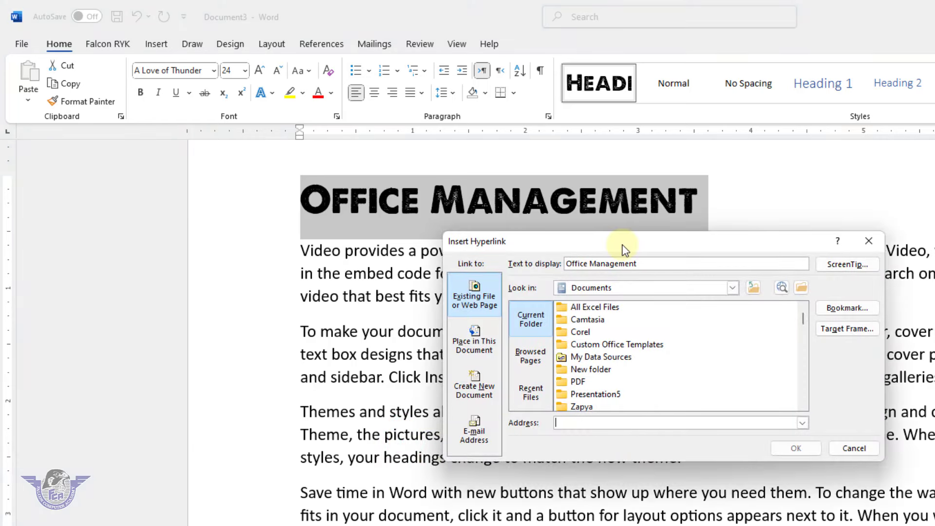
drag(625, 250, 453, 257)
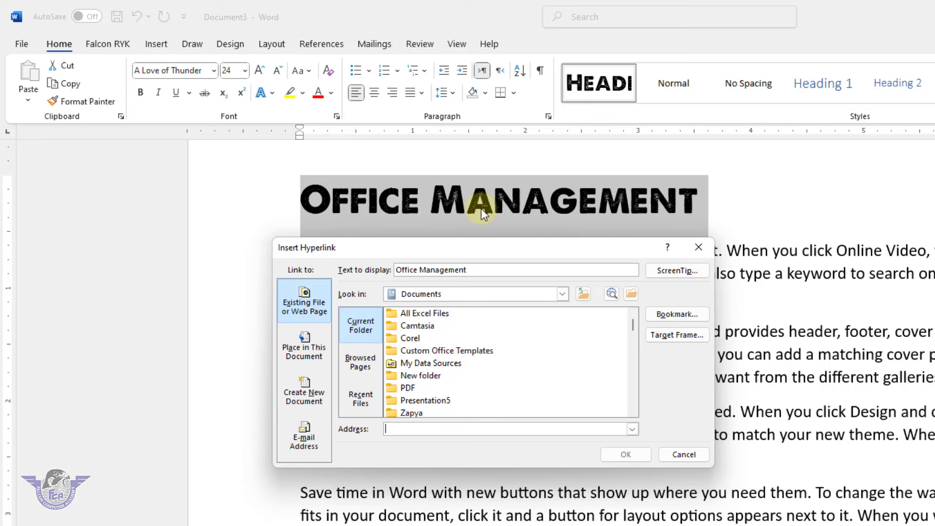
drag(635, 330, 633, 378)
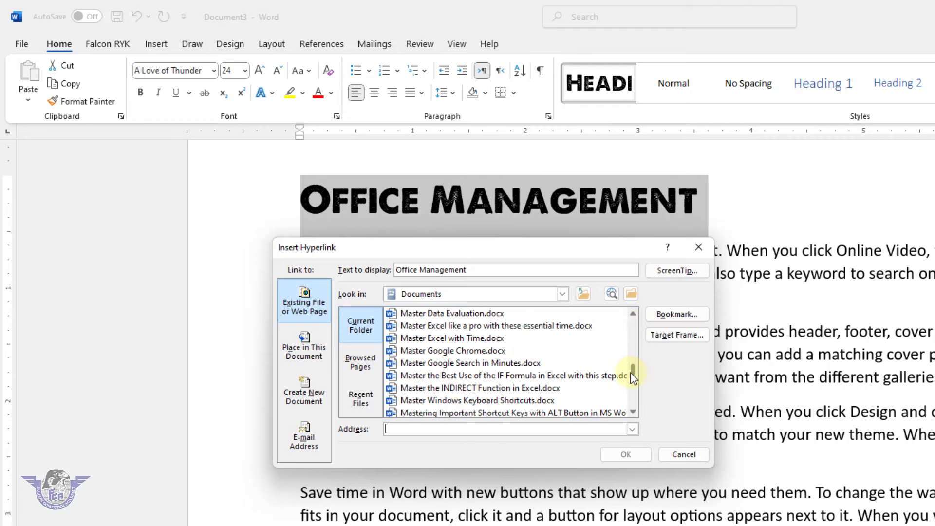
click(484, 339)
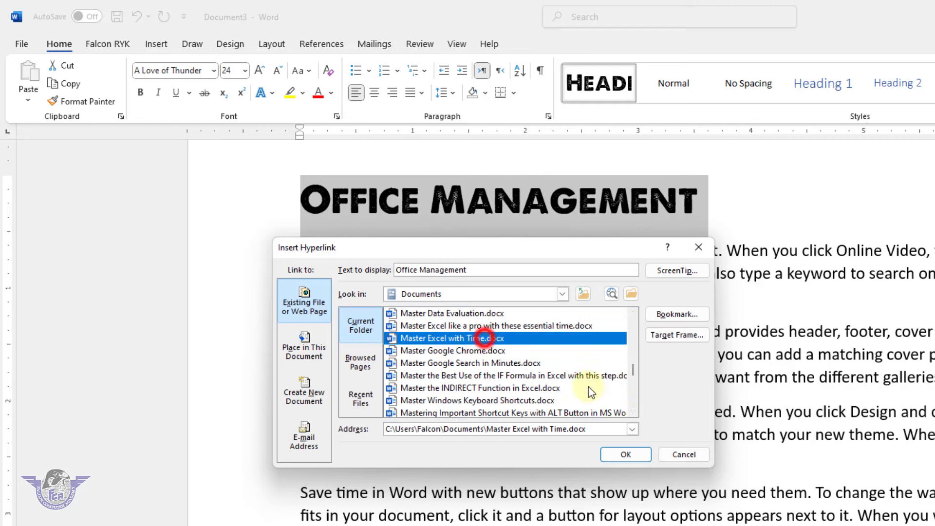
click(625, 455)
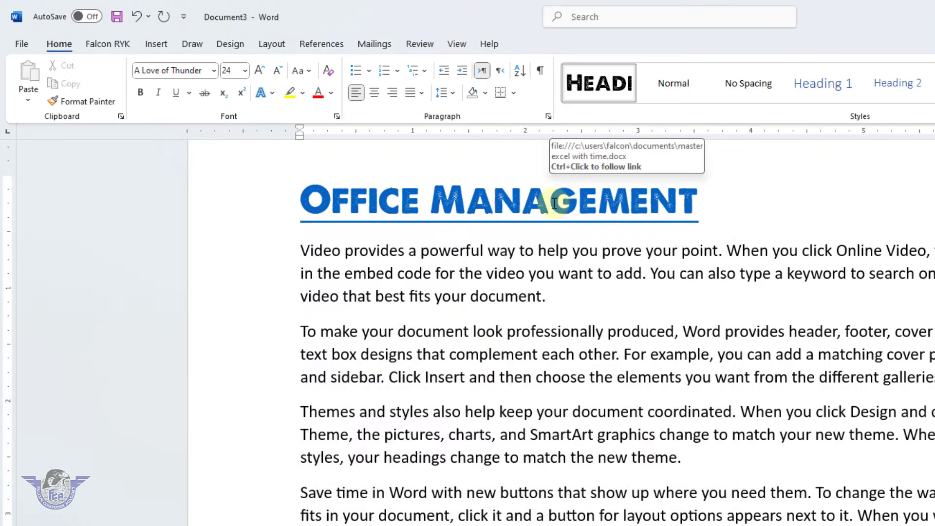
- Follow the Office Management heading's hyperlink, accept the security notice, and select the title text in the linked document
right_click(524, 205)
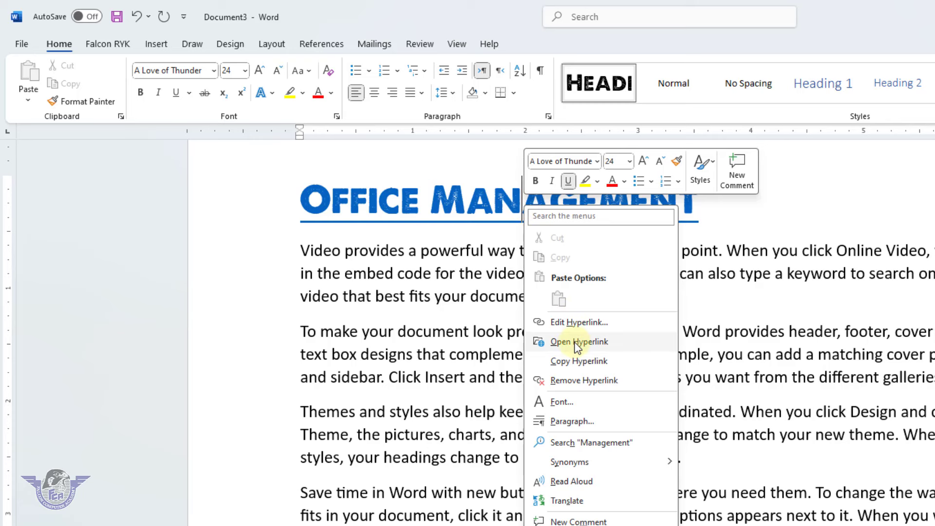
click(778, 266)
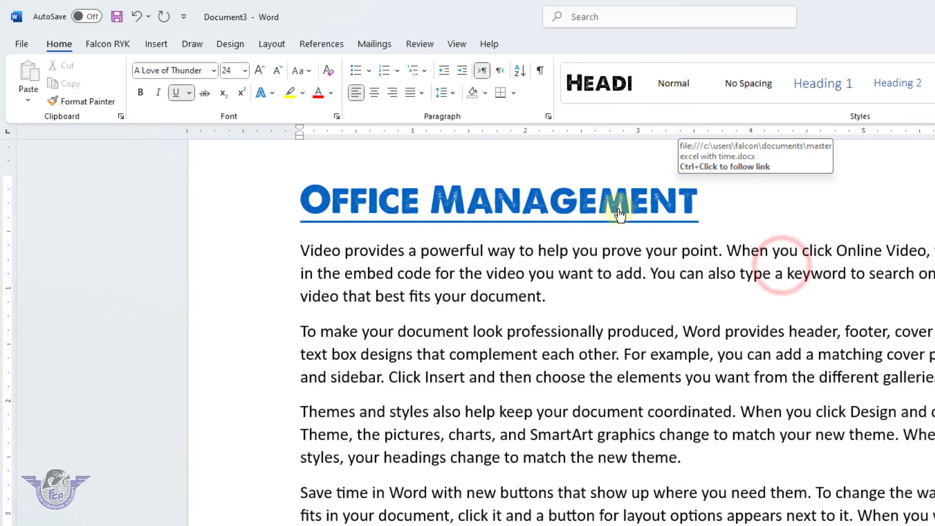
triple_click(620, 213)
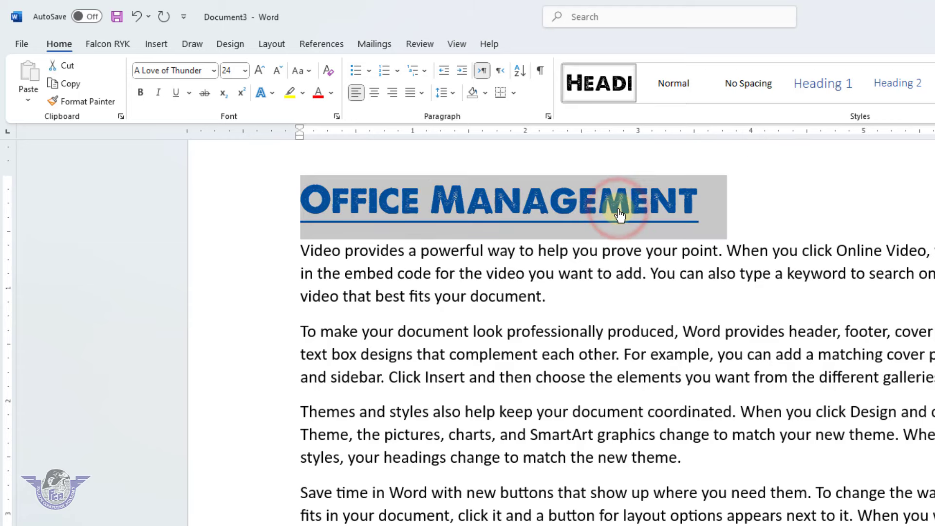
ctrl+click(591, 214)
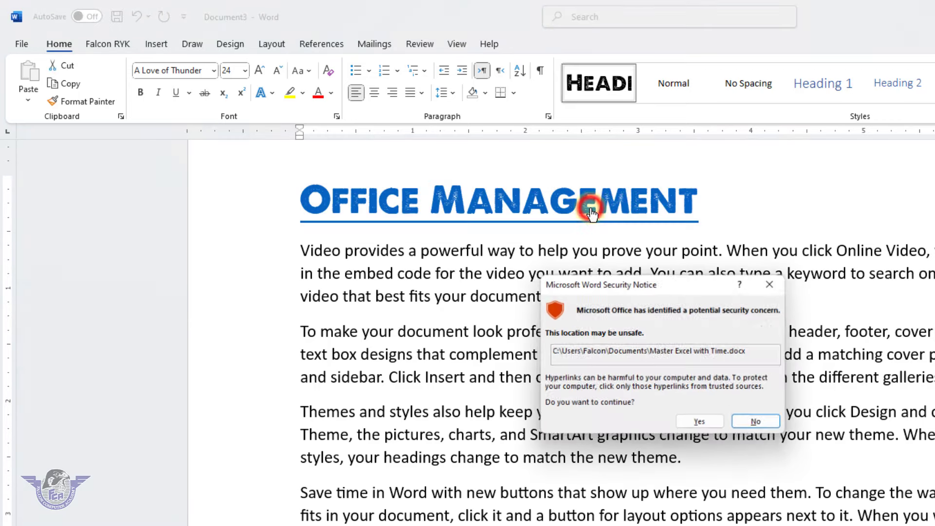
click(698, 419)
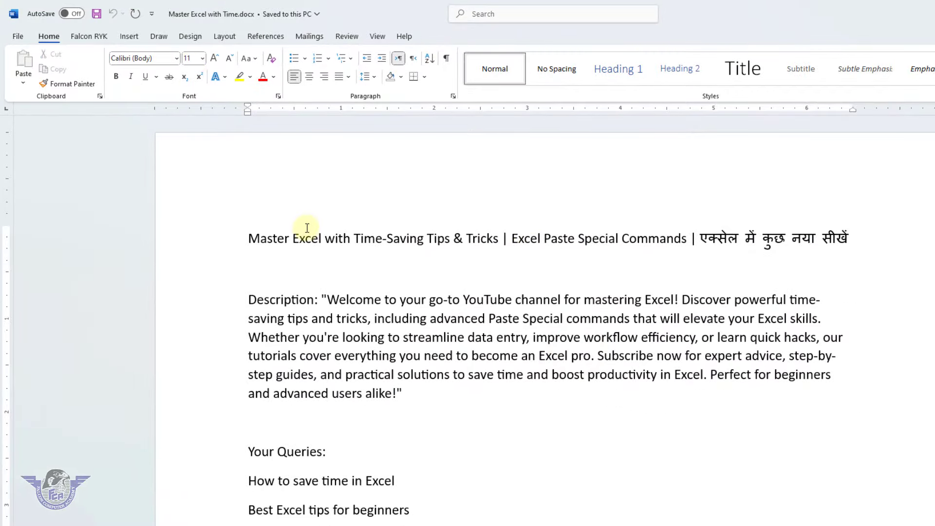
drag(249, 238, 578, 243)
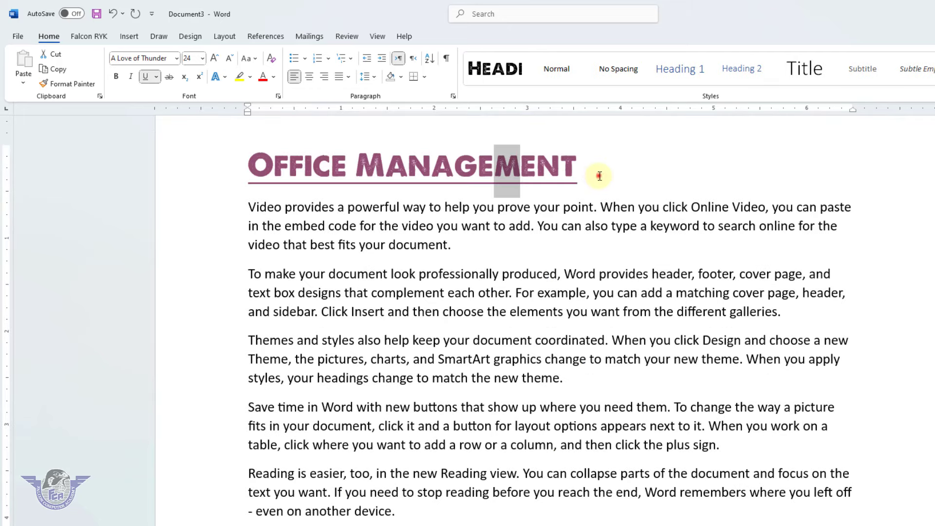
- Return to Document3 and remove the hyperlink from the Office Management heading
drag(599, 175, 313, 171)
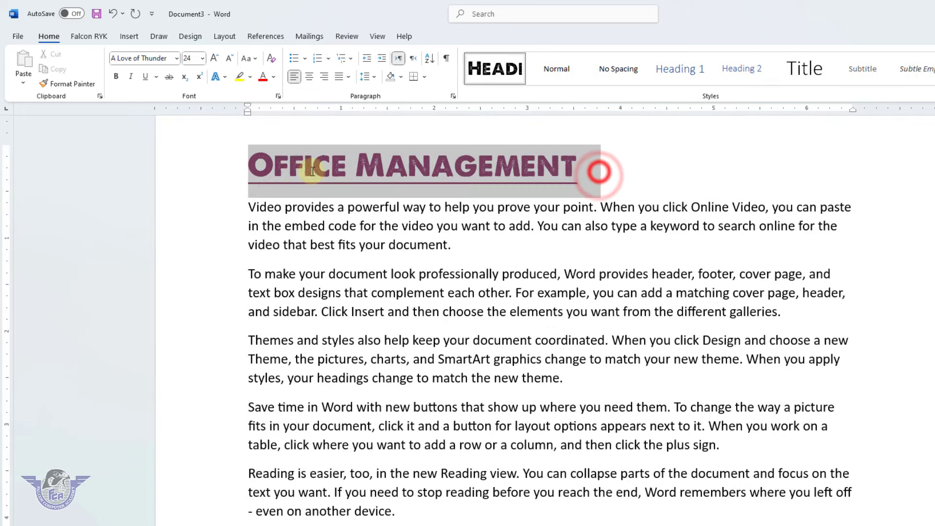
right_click(343, 171)
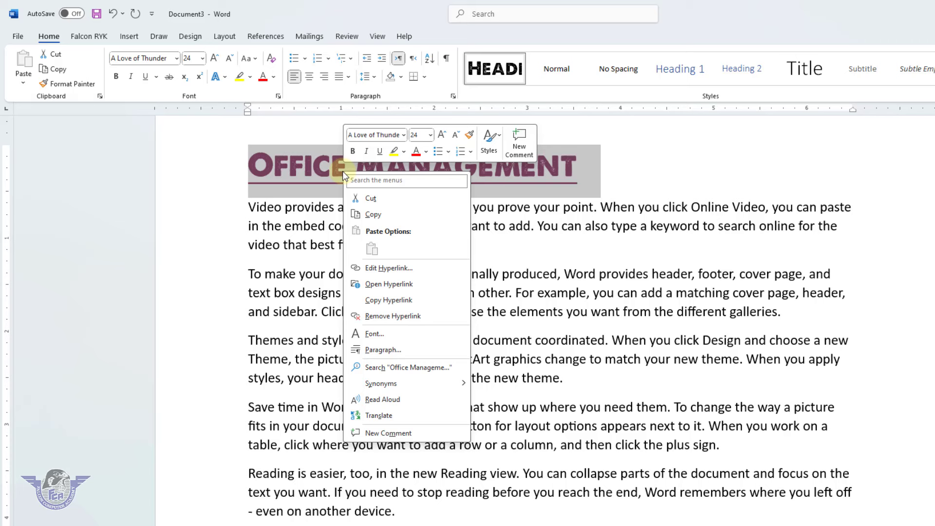
click(415, 316)
click(590, 175)
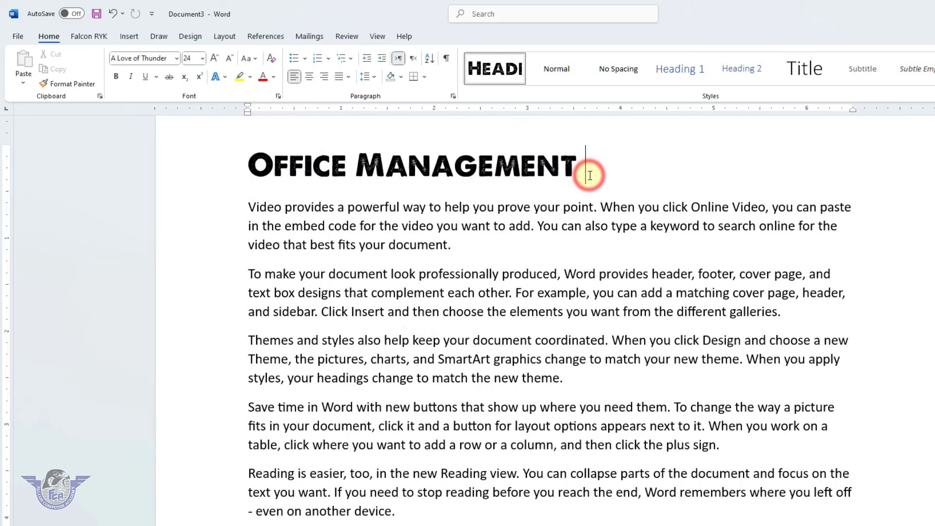